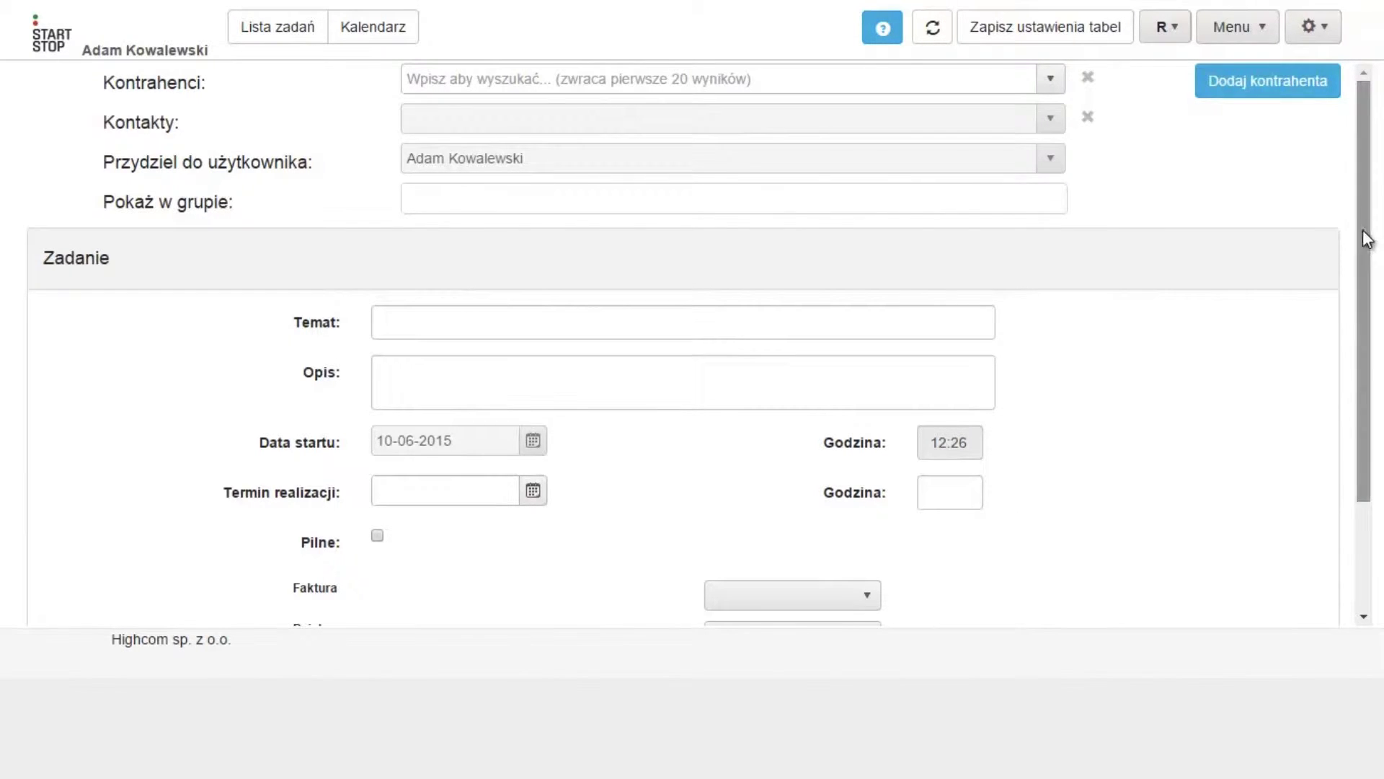
- Examine the choices offered by the custom Faktura and Dział lists in the new task form
{"action": "left_click_drag", "start_coordinate": [1372, 240], "coordinate": [1375, 387]}
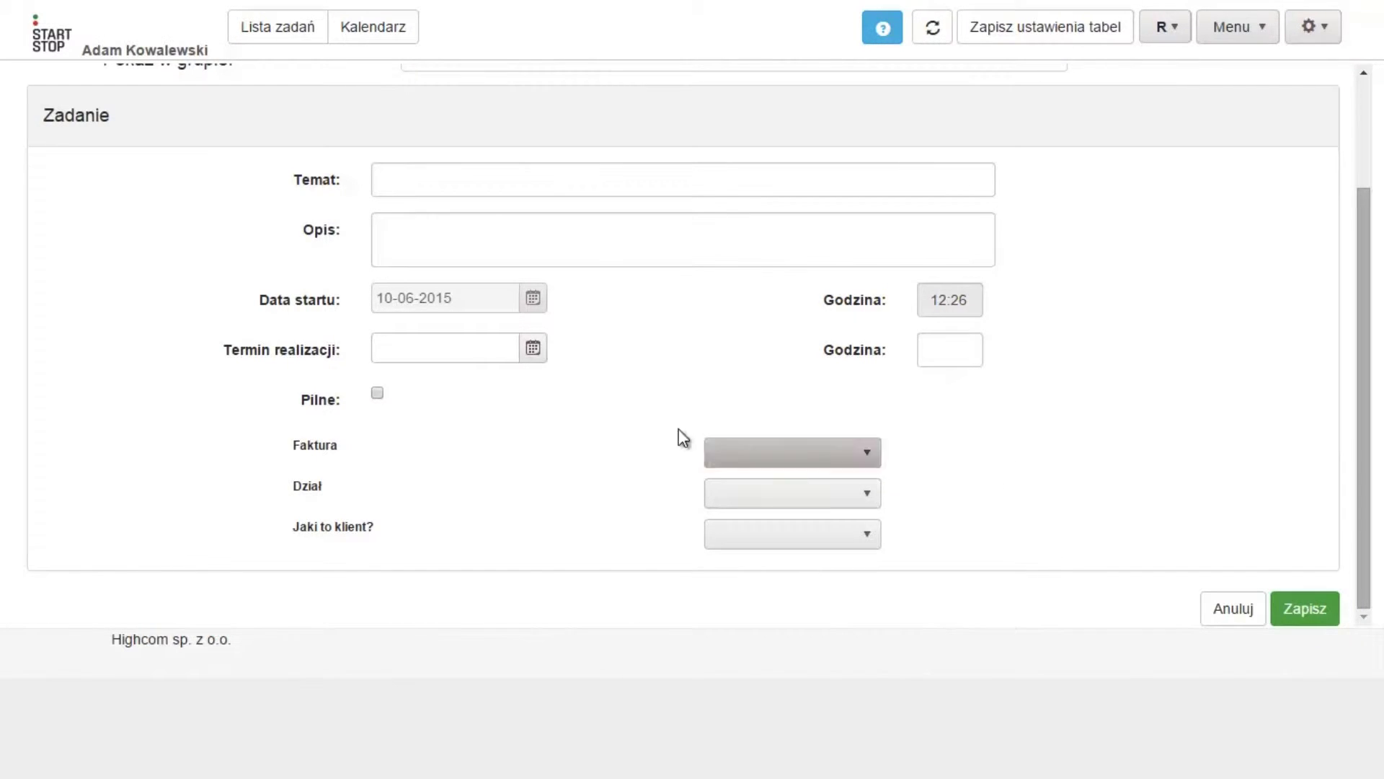
{"action": "left_click", "coordinate": [868, 462]}
{"action": "left_click", "coordinate": [911, 493]}
{"action": "left_click", "coordinate": [863, 496]}
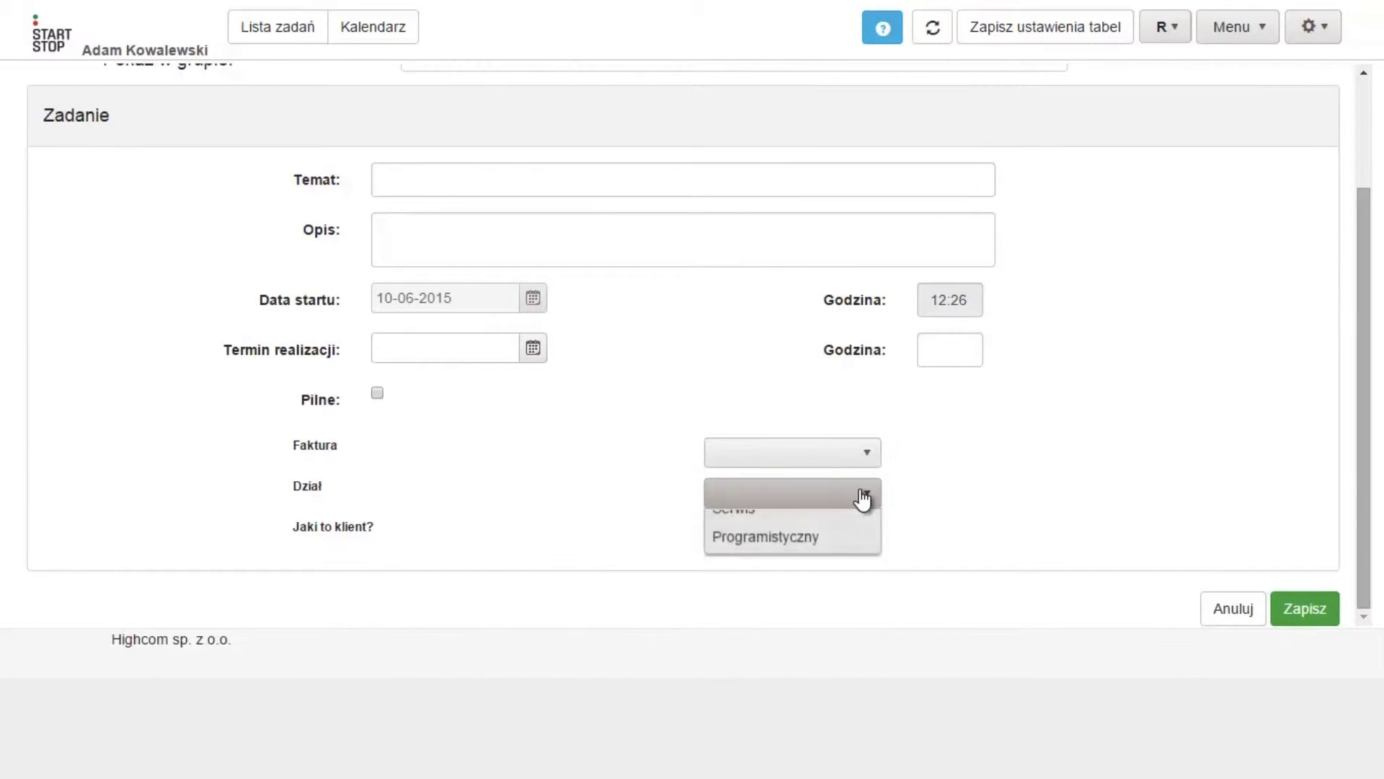
{"action": "left_click", "coordinate": [997, 519]}
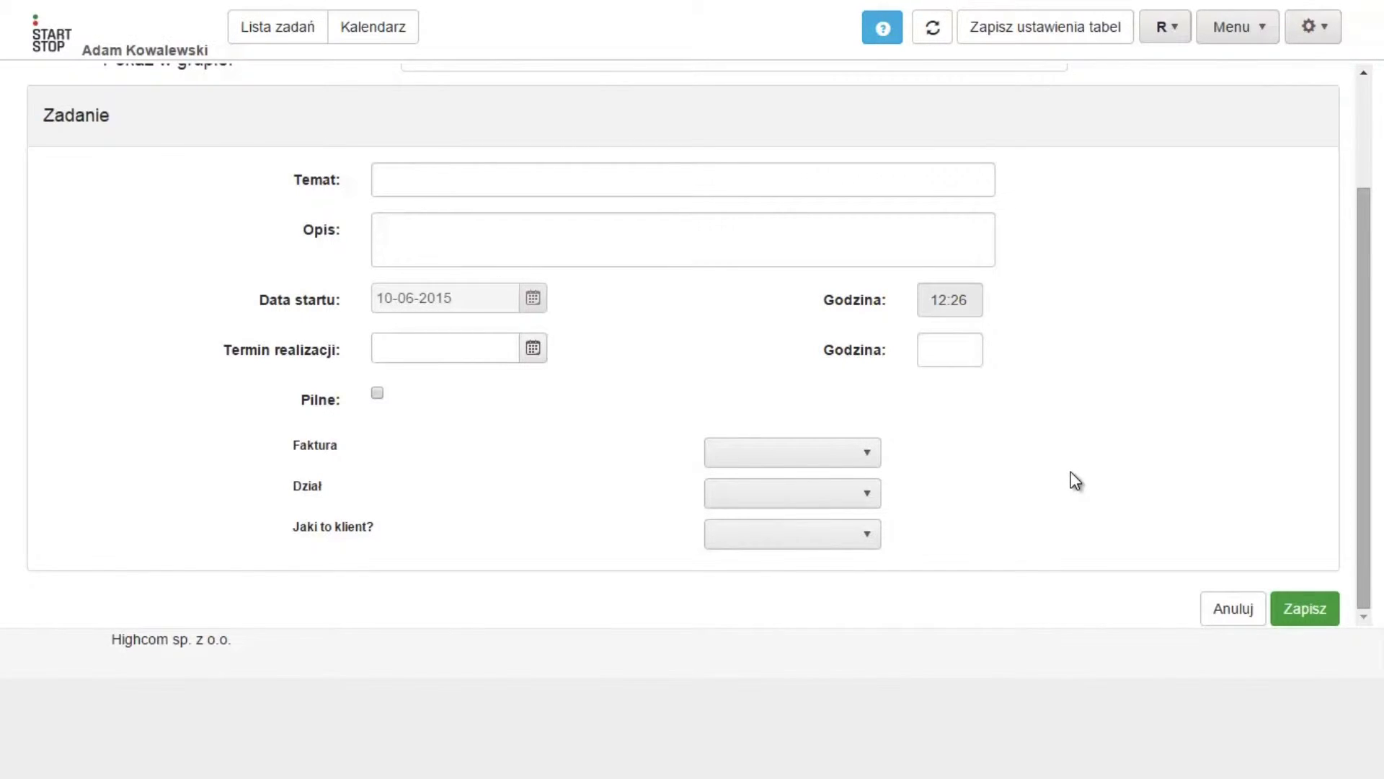
- Open the form template editor and add a date field below the existing custom fields
{"action": "left_click", "coordinate": [1327, 32]}
{"action": "left_click", "coordinate": [1221, 24]}
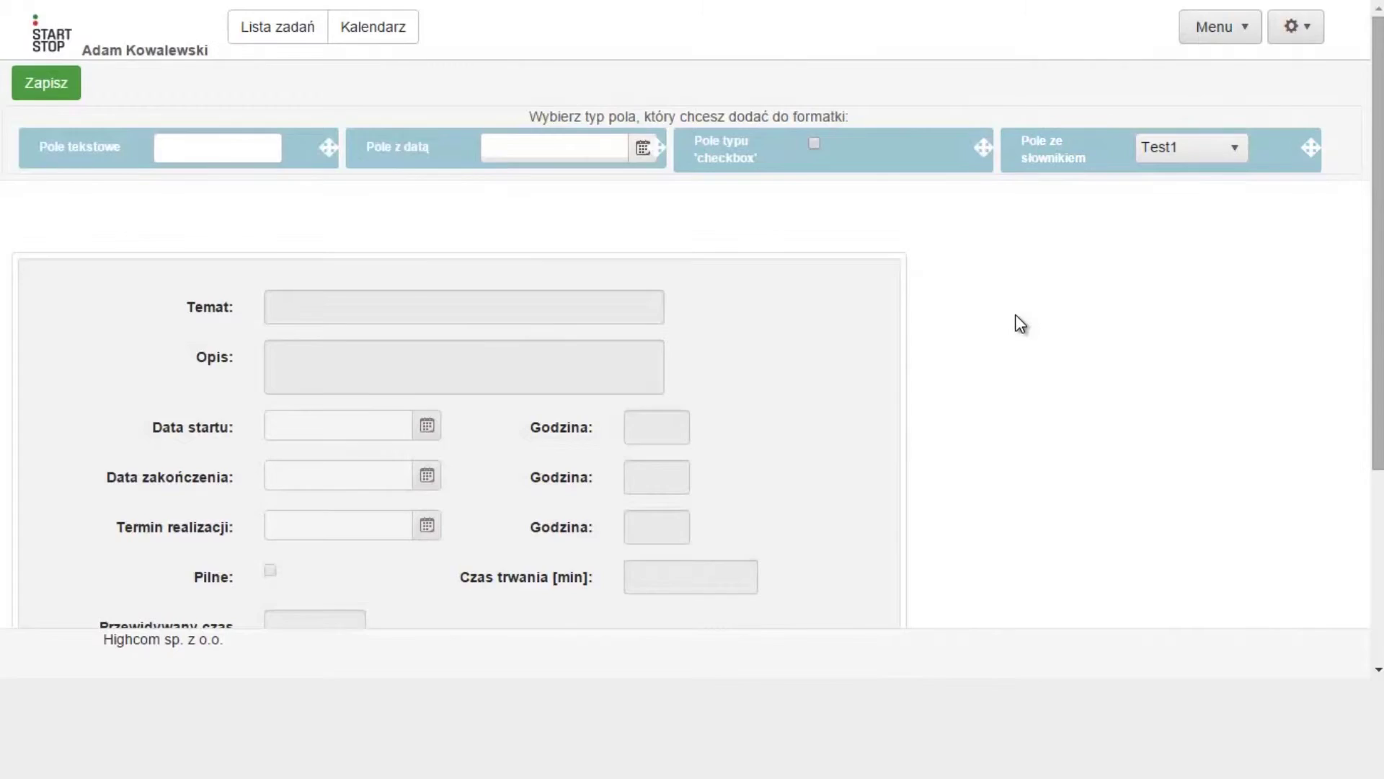
{"action": "scroll", "coordinate": [1020, 324], "scroll_direction": "down", "scroll_amount": 4}
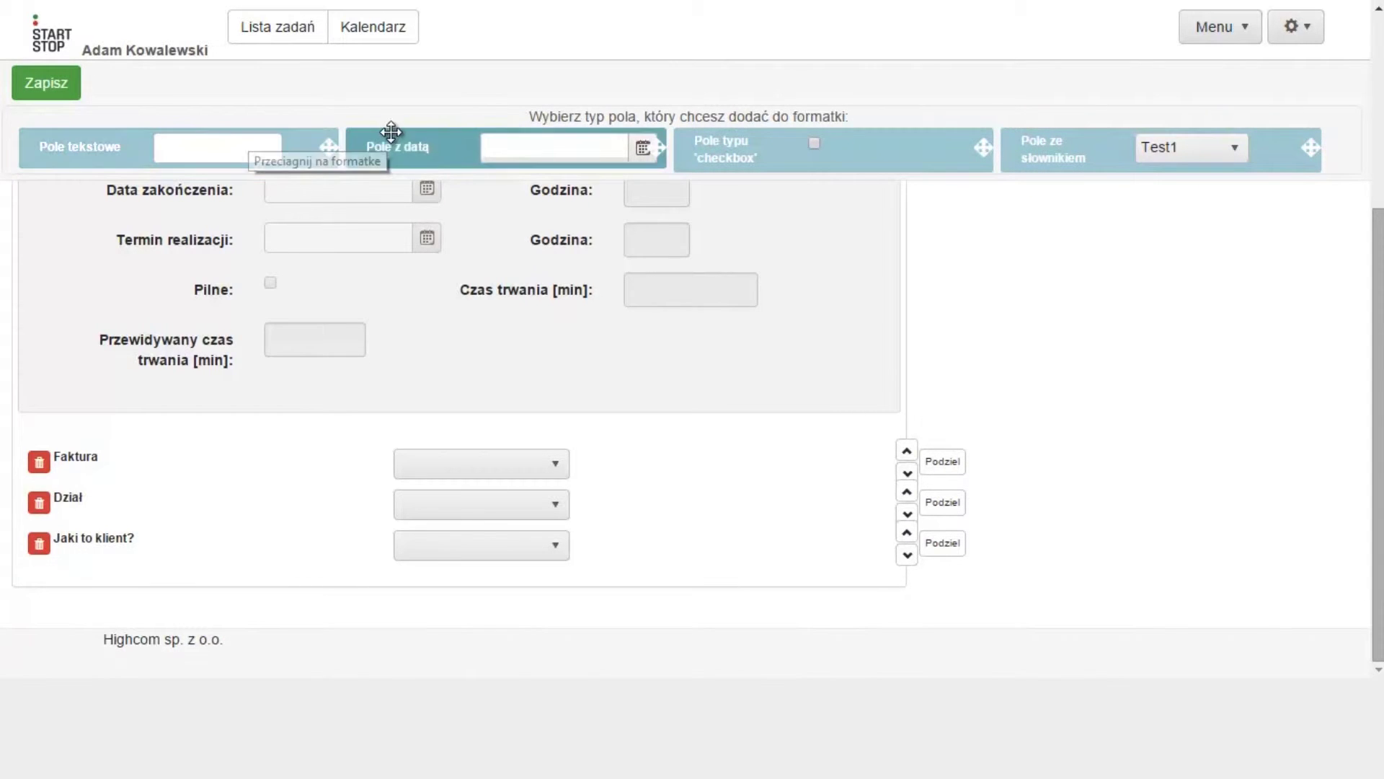
{"action": "left_click_drag", "start_coordinate": [448, 140], "coordinate": [342, 562]}
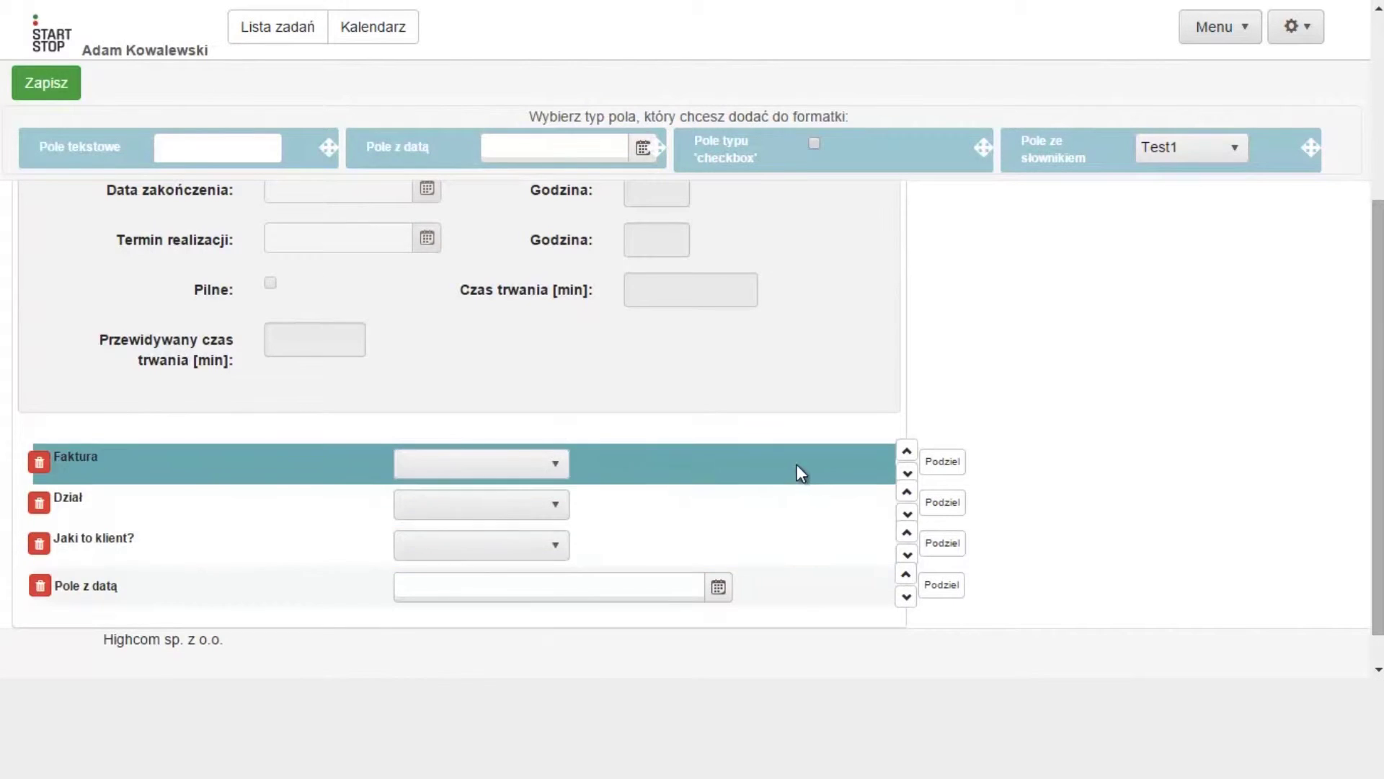
- Name the new date field "Od kiedy jest naszym klientem?" as a non-required field, save its configuration and preview its calendar
{"action": "left_click", "coordinate": [77, 590]}
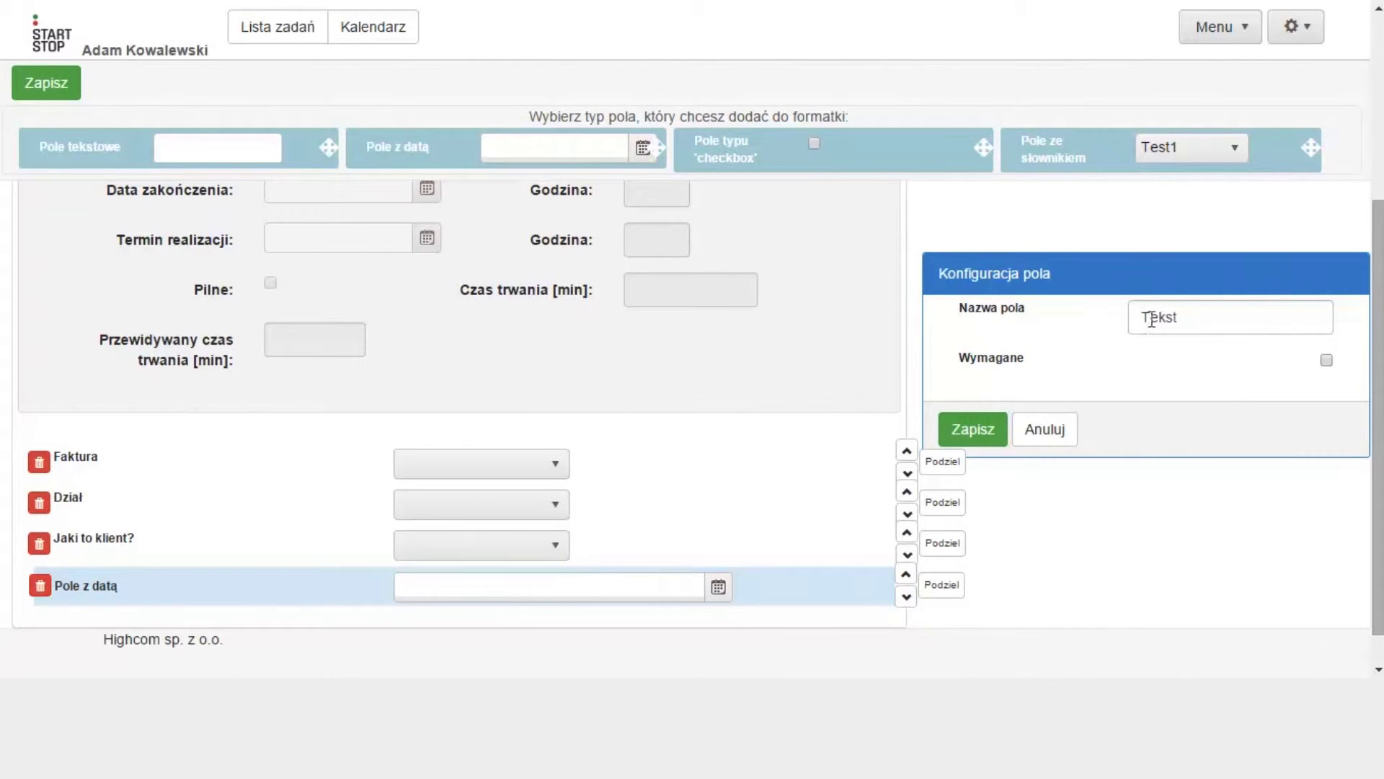
{"action": "left_click_drag", "start_coordinate": [1183, 321], "coordinate": [1134, 321]}
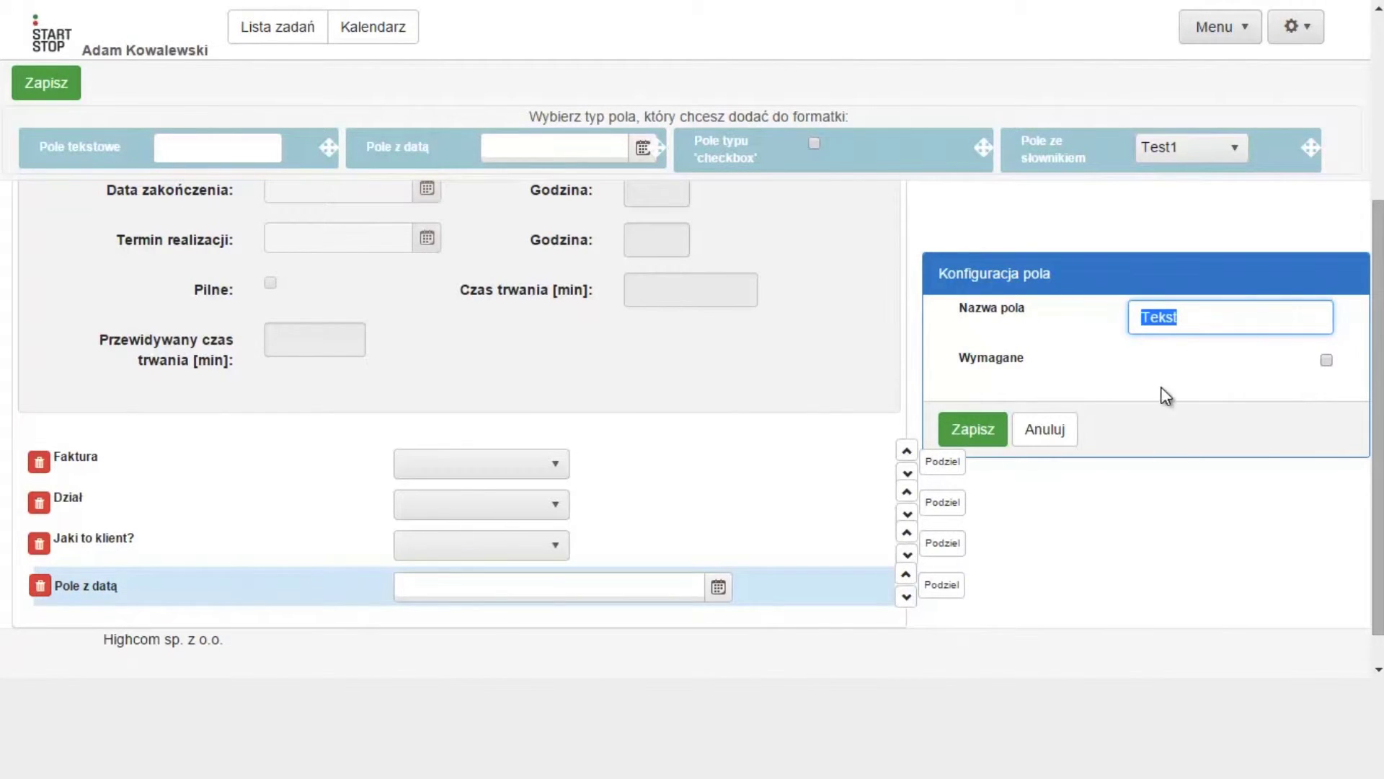
{"action": "type", "text": "Od kiedy jest naszym klientem?"}
{"action": "left_click", "coordinate": [1325, 360]}
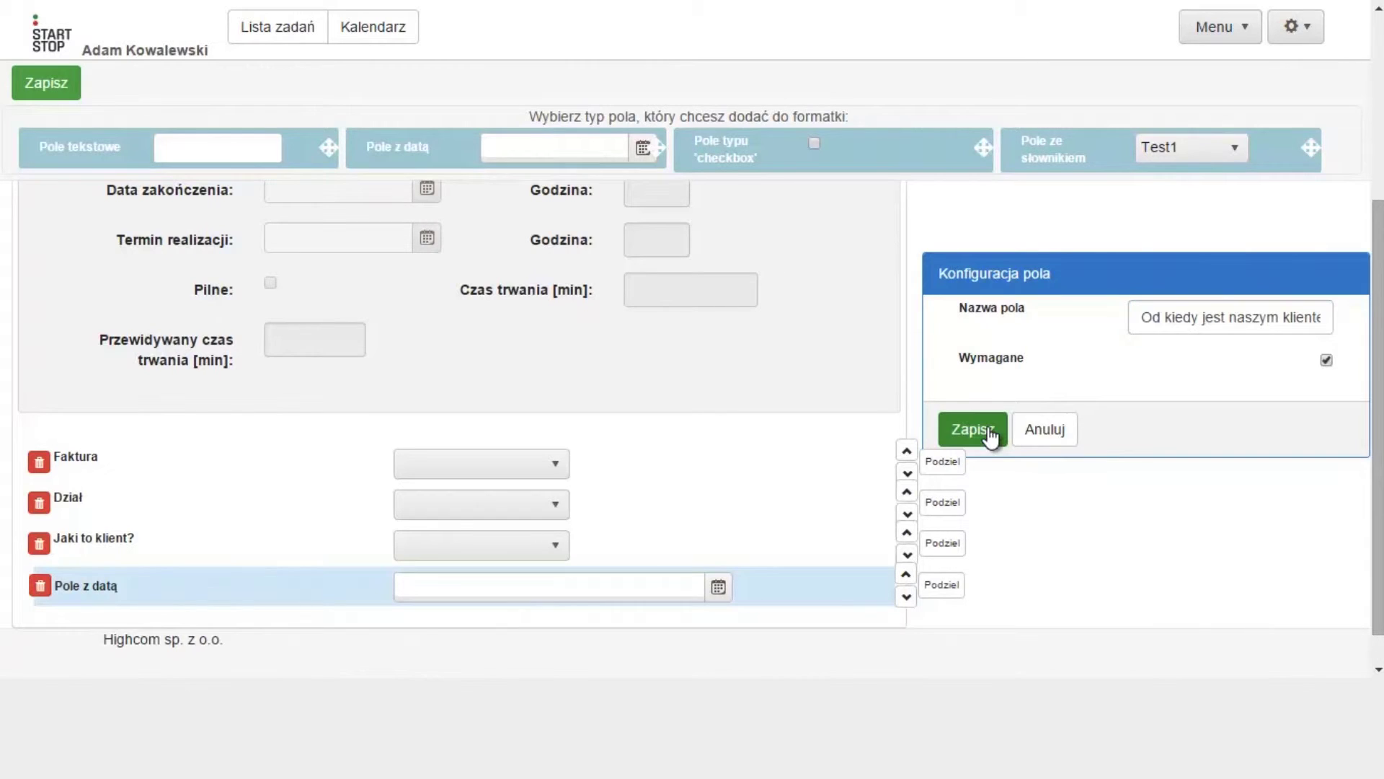
{"action": "left_click", "coordinate": [1326, 360]}
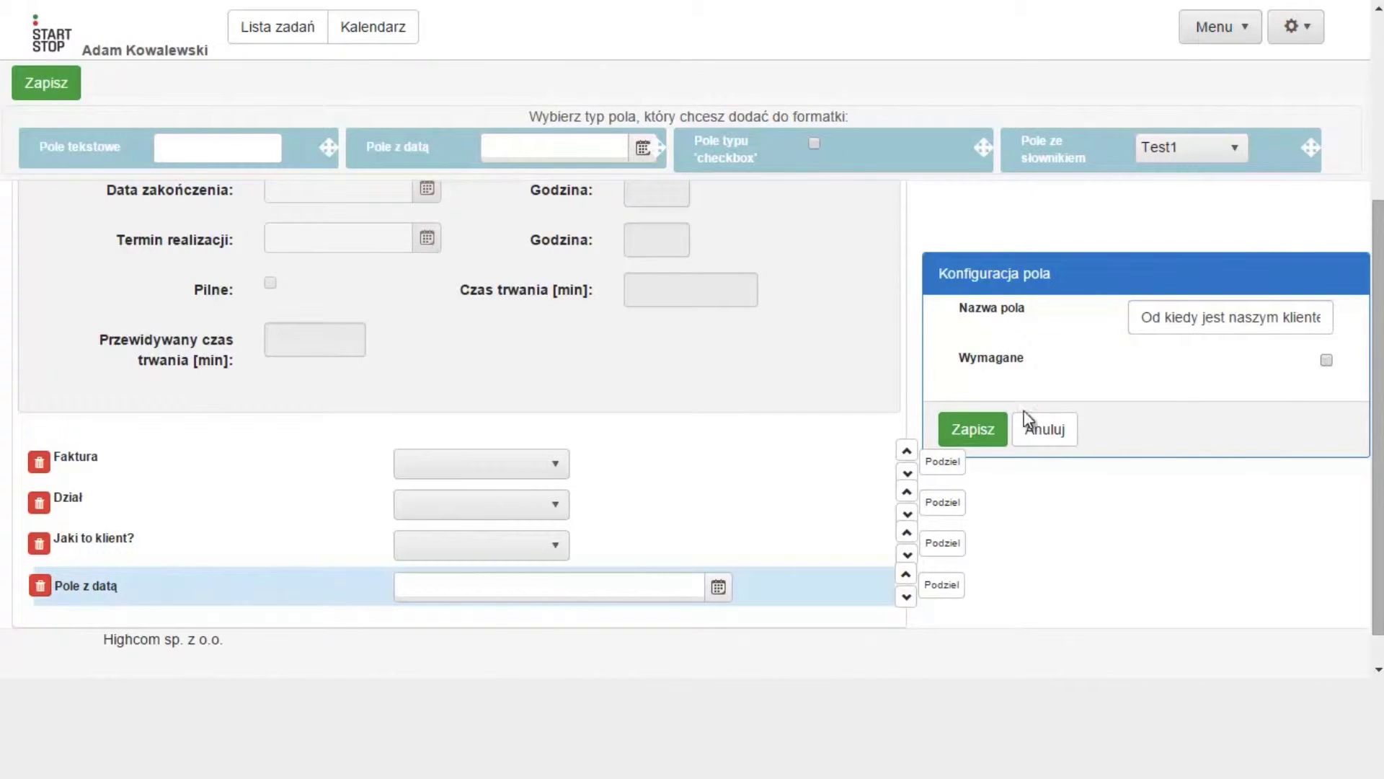
{"action": "left_click", "coordinate": [989, 427]}
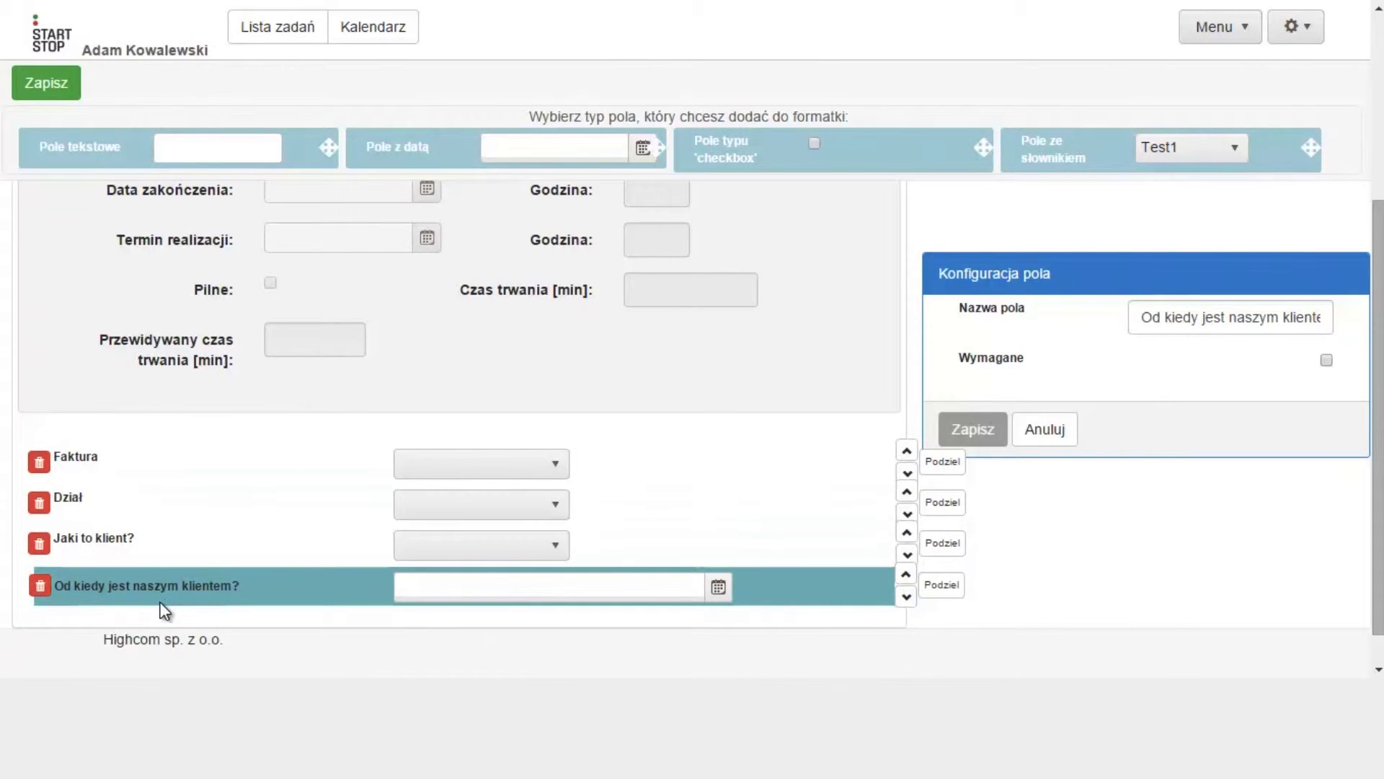
{"action": "left_click", "coordinate": [717, 590]}
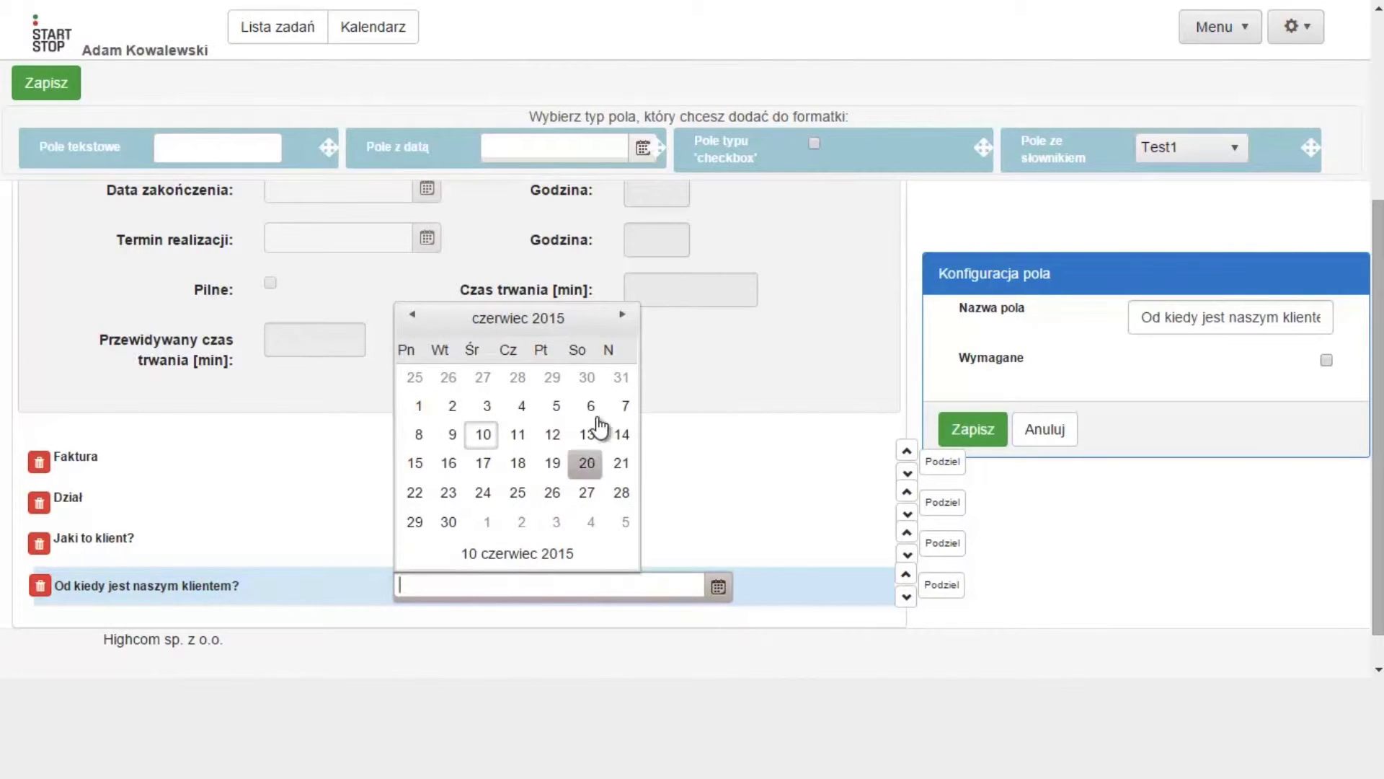
{"action": "left_click", "coordinate": [1198, 579]}
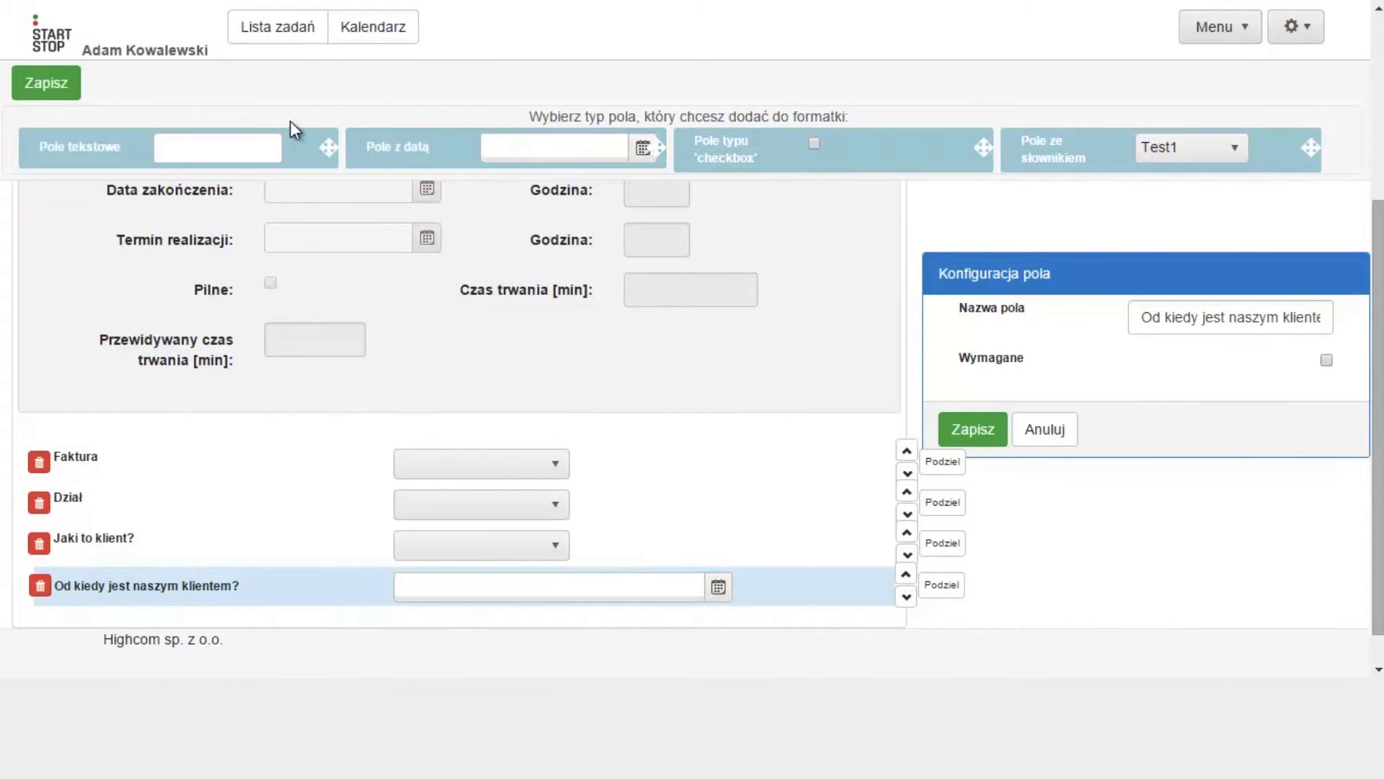
- Add a text field below the date field, name it "Informacje dodatkowe" and save its configuration
{"action": "left_click_drag", "start_coordinate": [301, 139], "coordinate": [542, 608]}
{"action": "scroll", "coordinate": [758, 423], "scroll_direction": "down", "scroll_amount": 2}
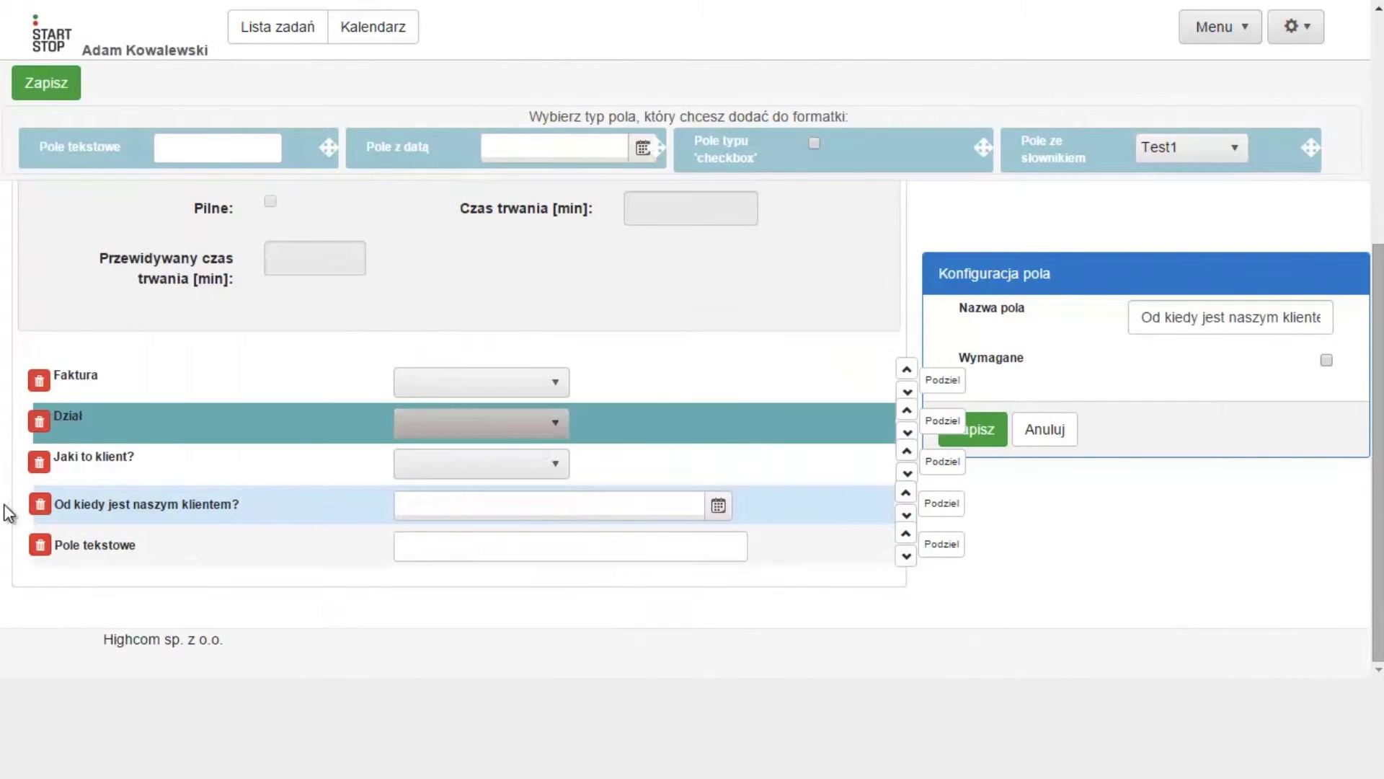
{"action": "left_click", "coordinate": [473, 548]}
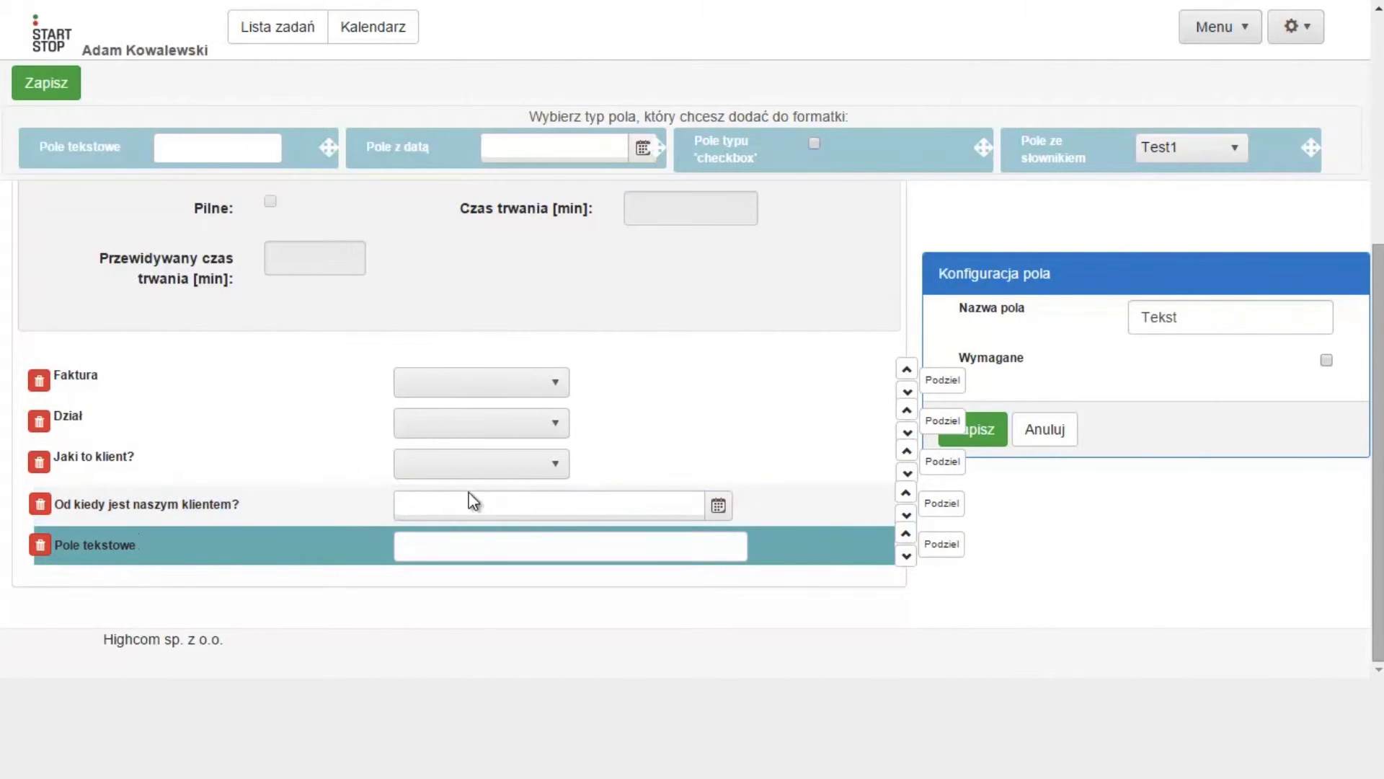
{"action": "double_click", "coordinate": [1159, 316]}
{"action": "key", "text": "BackSpace"}
{"action": "type", "text": "Informacje dodatkowe"}
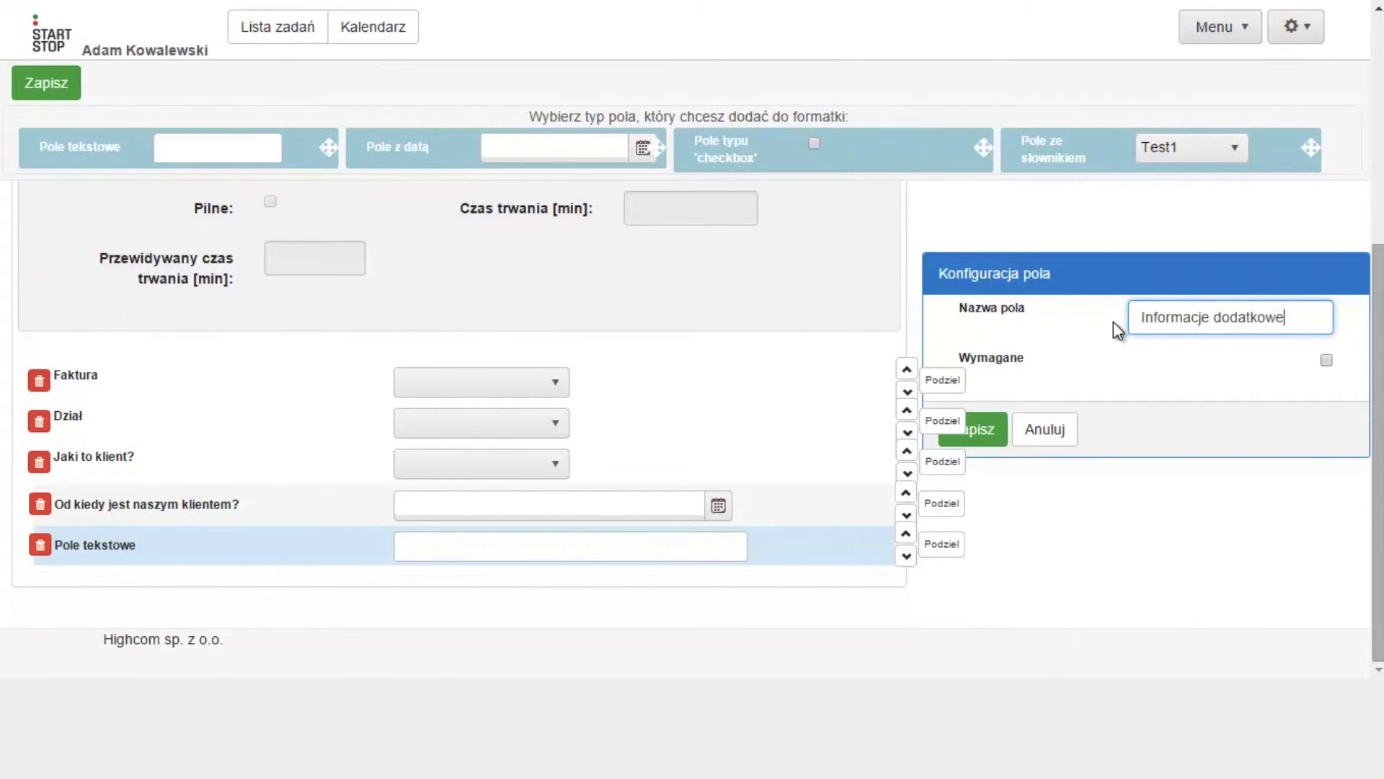
{"action": "left_click", "coordinate": [991, 428]}
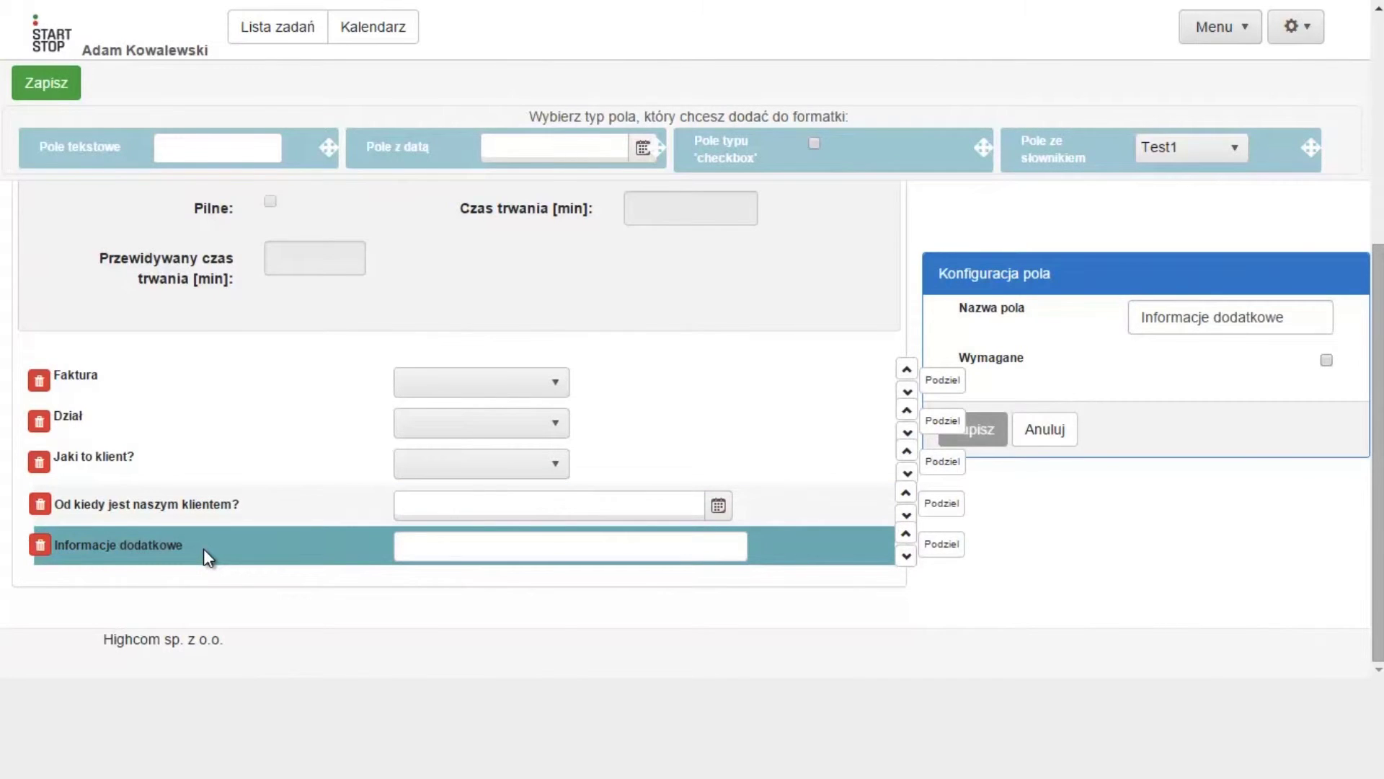
- Add a checkbox field named "Czy szef ma zatwierdzić przed wysłaniem?" at the end of the form and save the form template
{"action": "left_click_drag", "start_coordinate": [907, 160], "coordinate": [350, 578]}
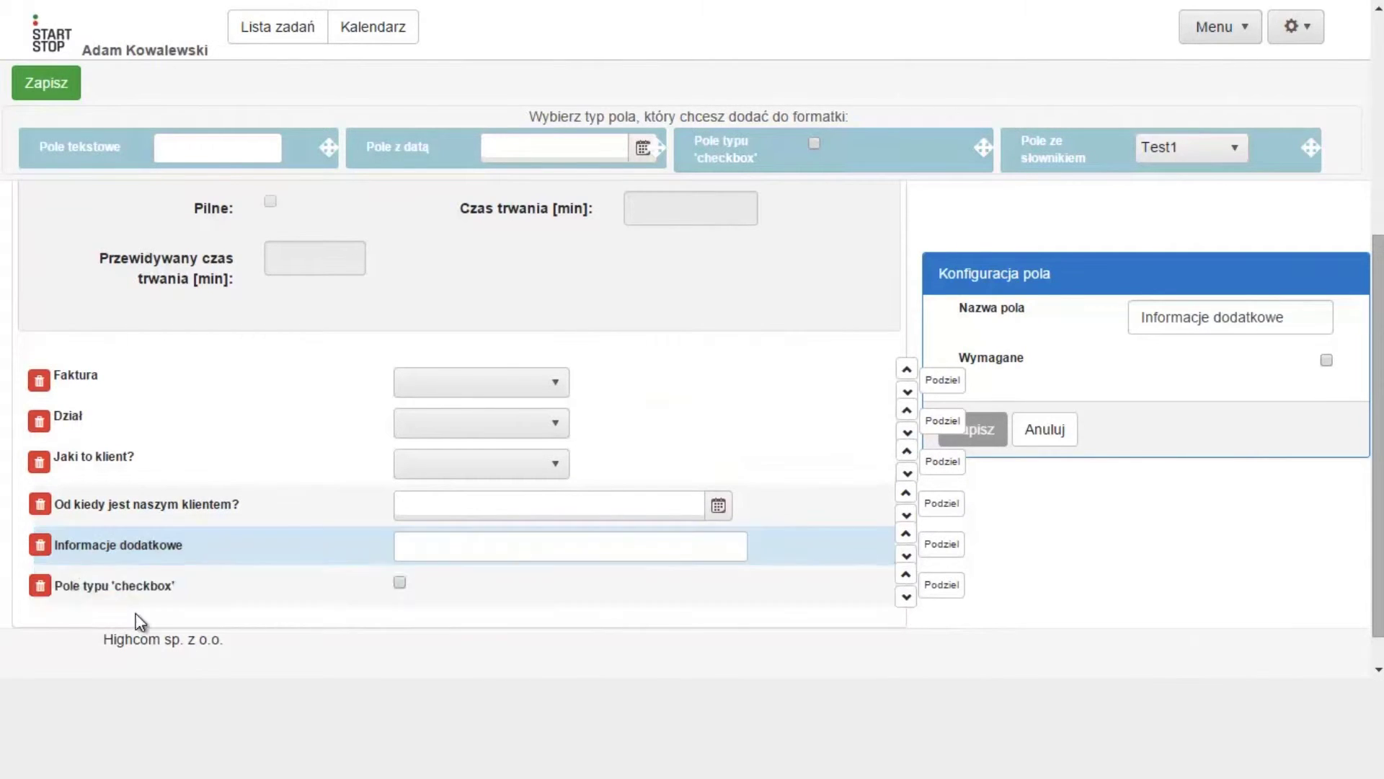
{"action": "left_click", "coordinate": [115, 580]}
{"action": "type", "text": "Czy trzeba zatwierdzić przed w"}
{"action": "type", "text": "ysłaniem?"}
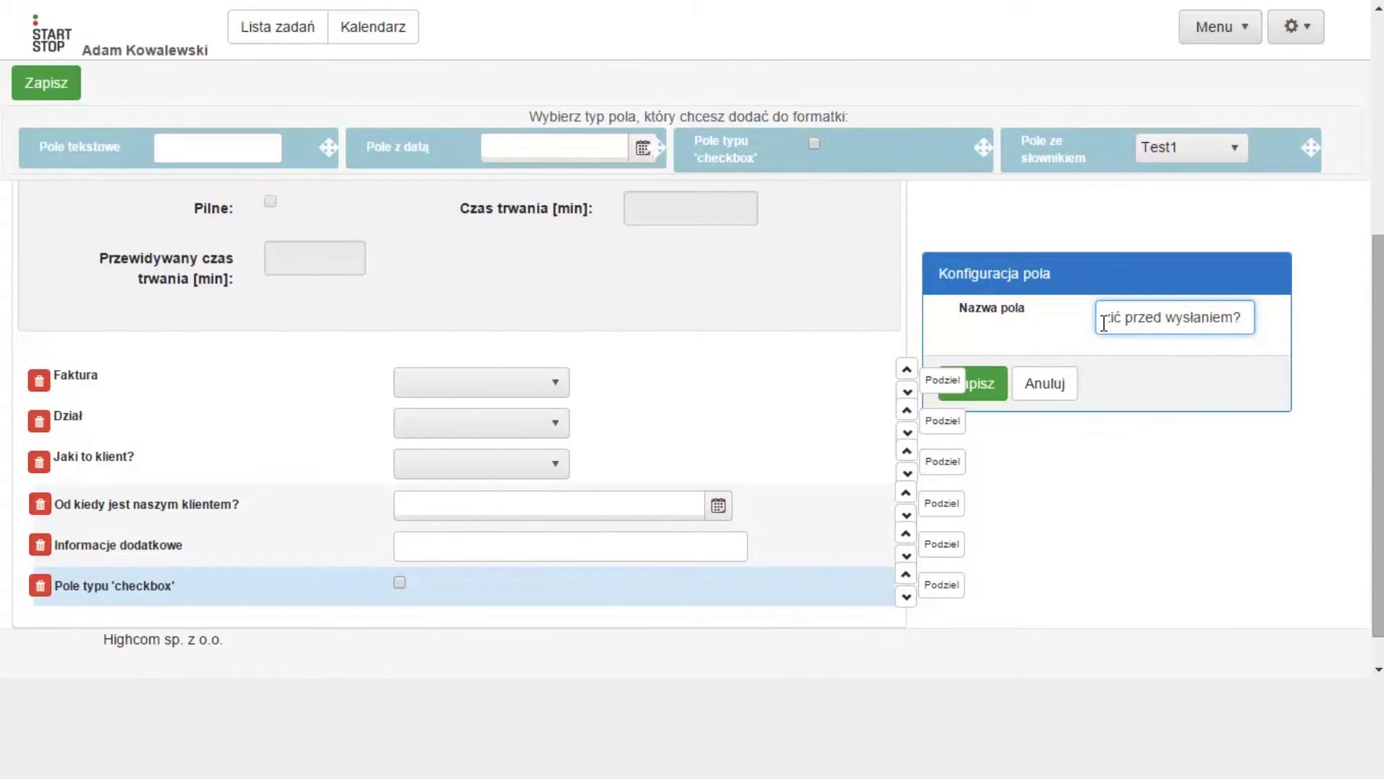
{"action": "left_click", "coordinate": [996, 388]}
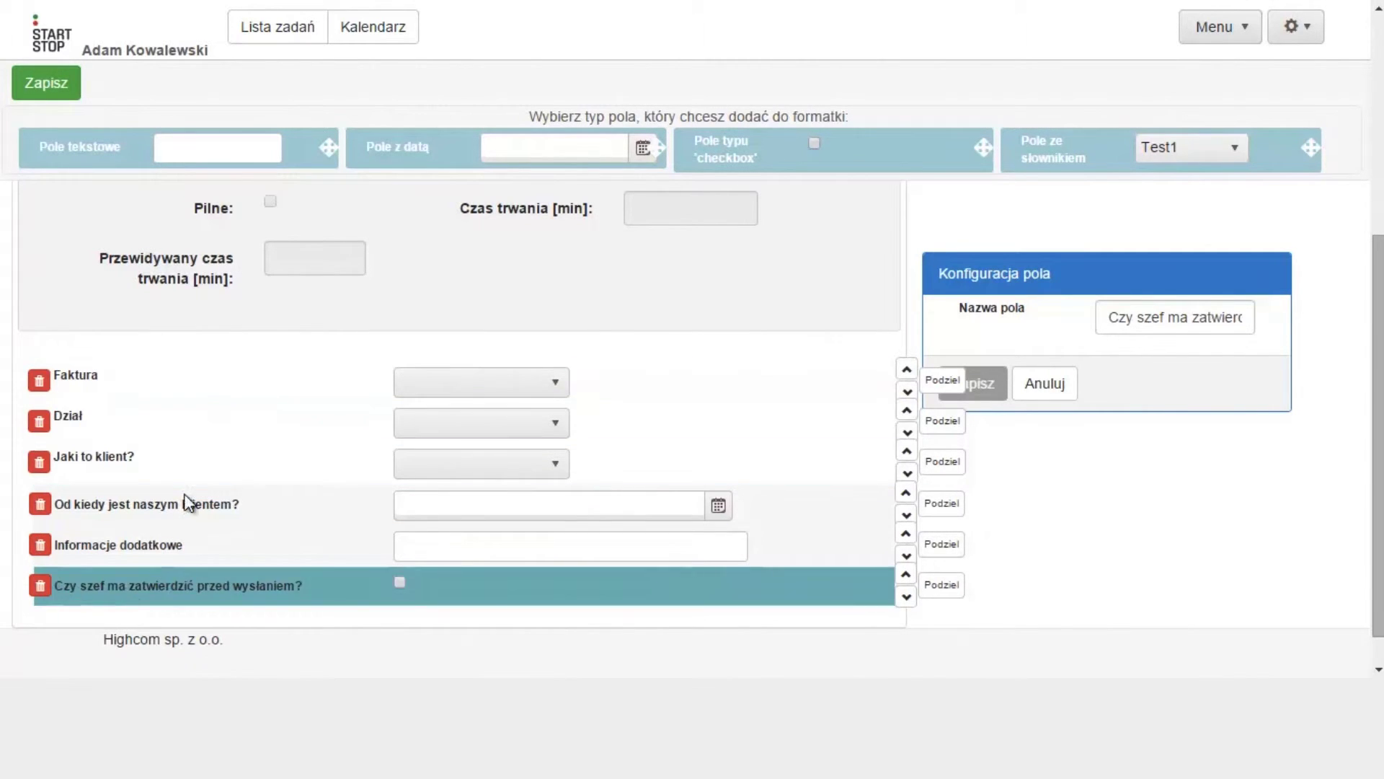
{"action": "left_click", "coordinate": [29, 86]}
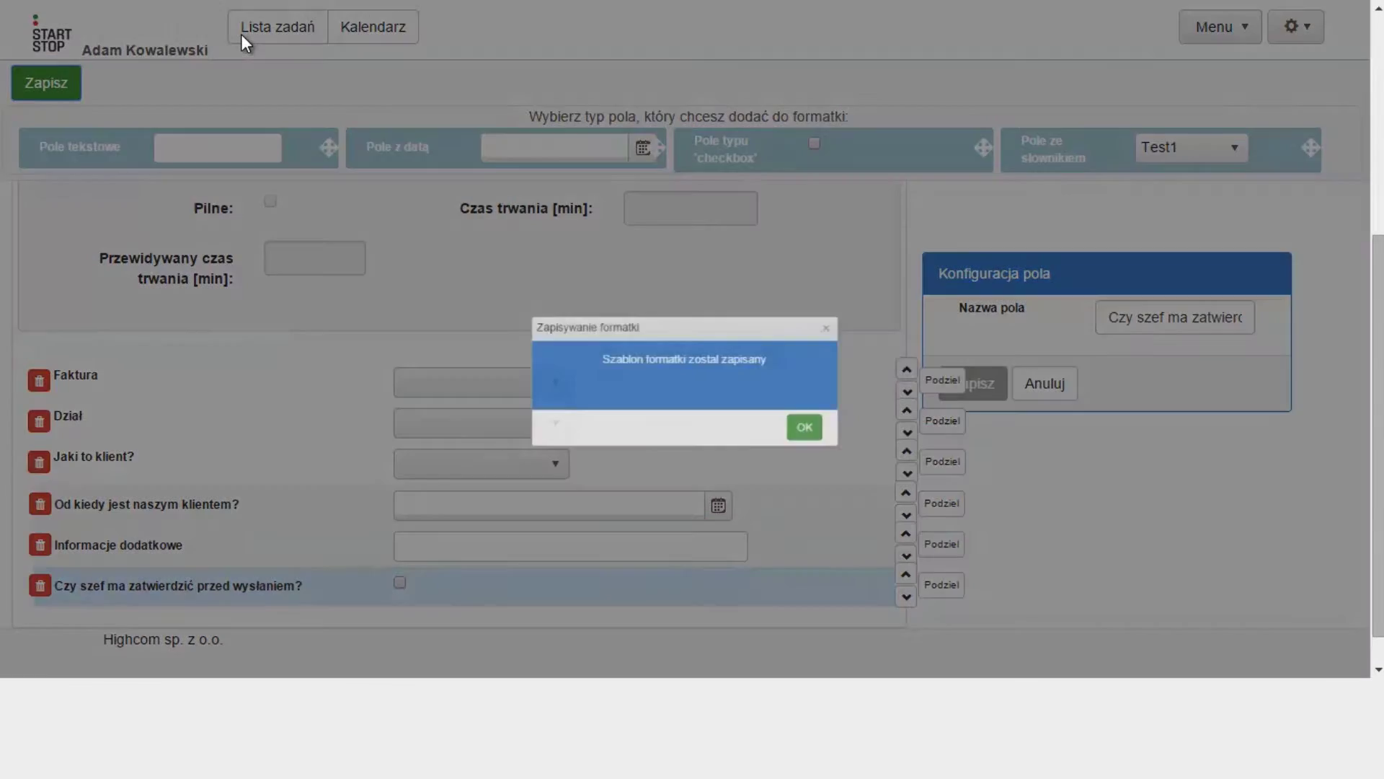
{"action": "left_click", "coordinate": [804, 427]}
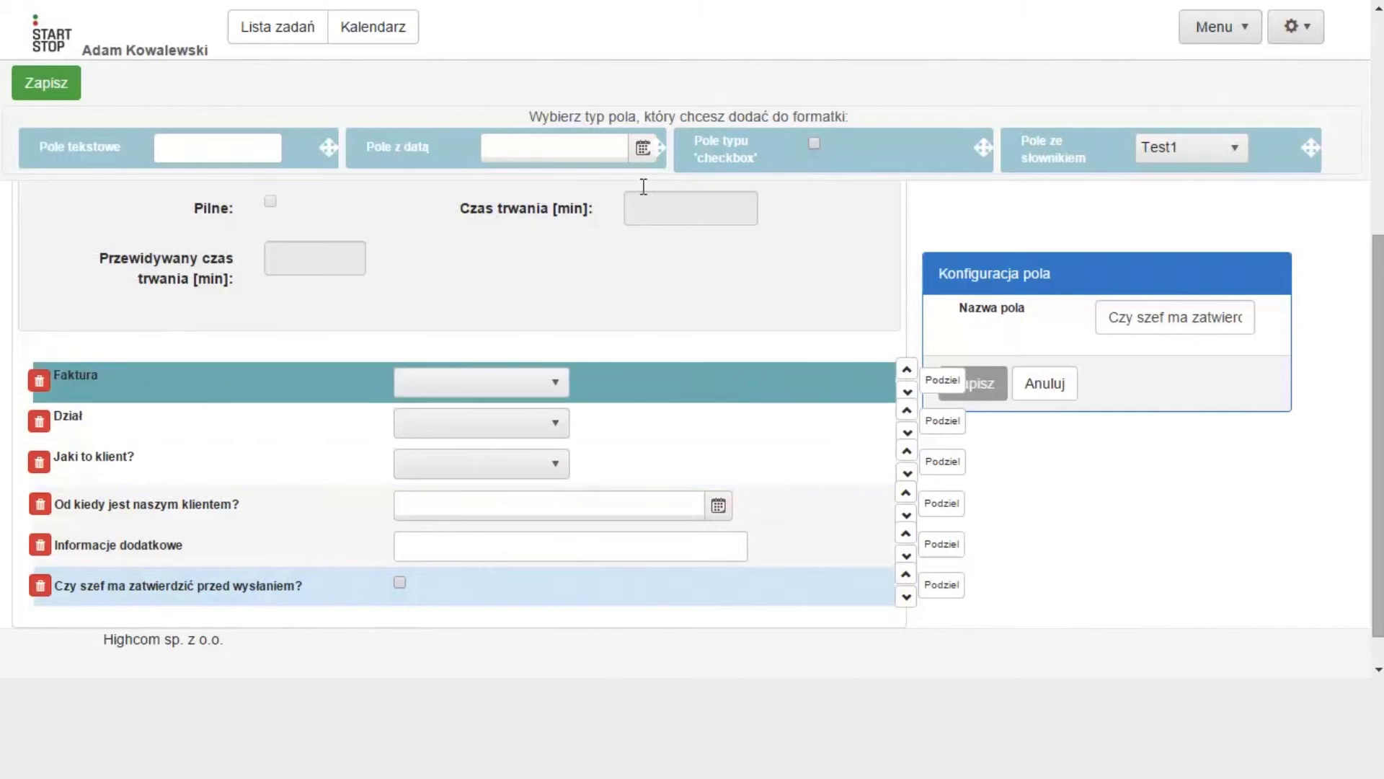
- Start a new task from the task list and check its custom fields and the Faktura choices
{"action": "left_click", "coordinate": [287, 31]}
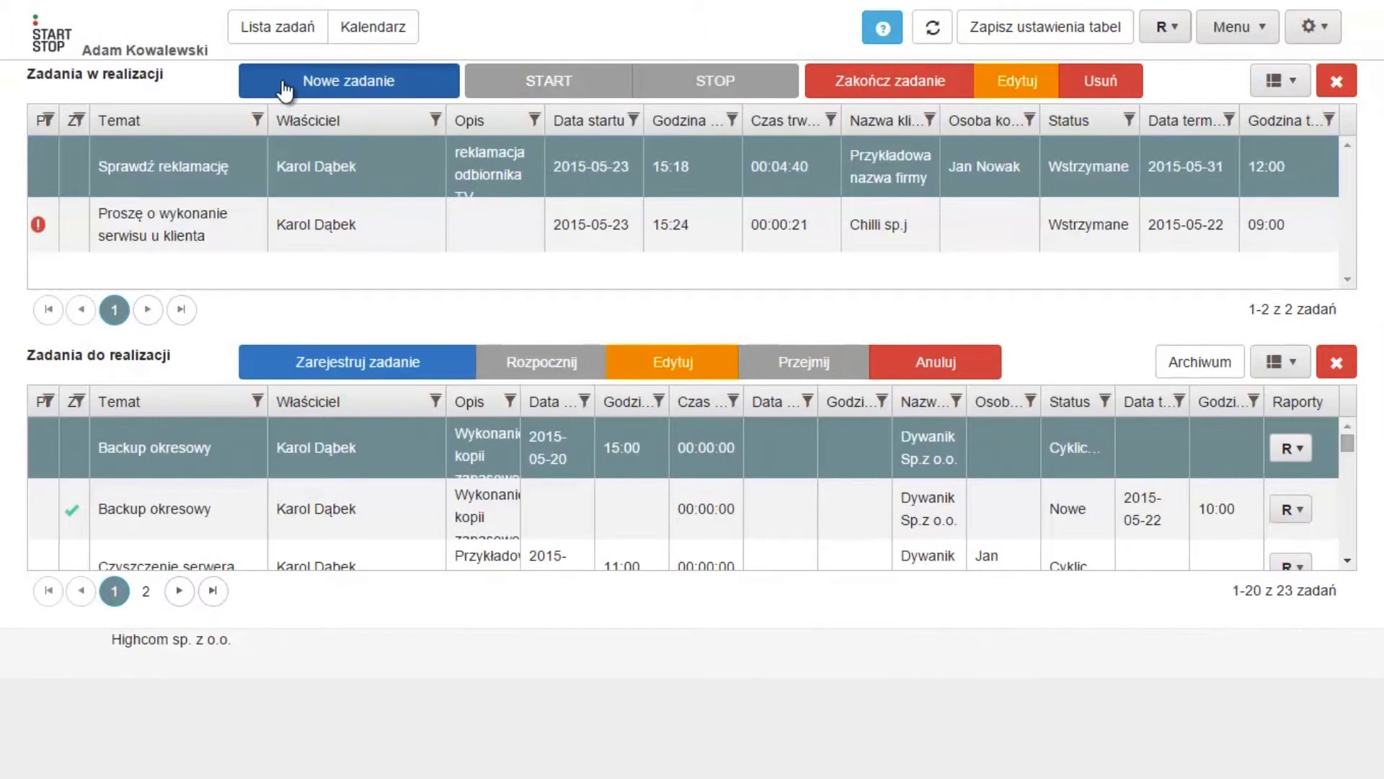
{"action": "left_click", "coordinate": [285, 87]}
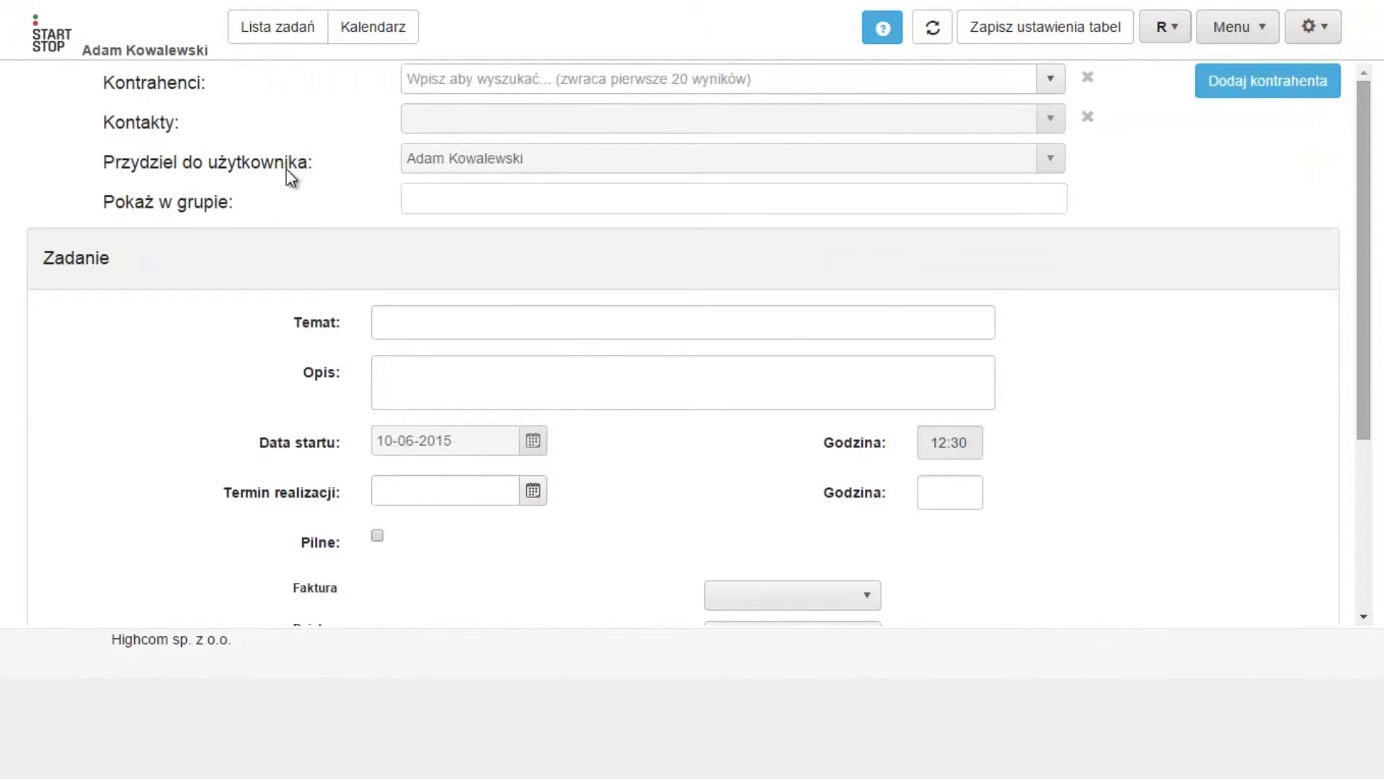
{"action": "scroll", "coordinate": [274, 195], "scroll_direction": "down", "scroll_amount": 3}
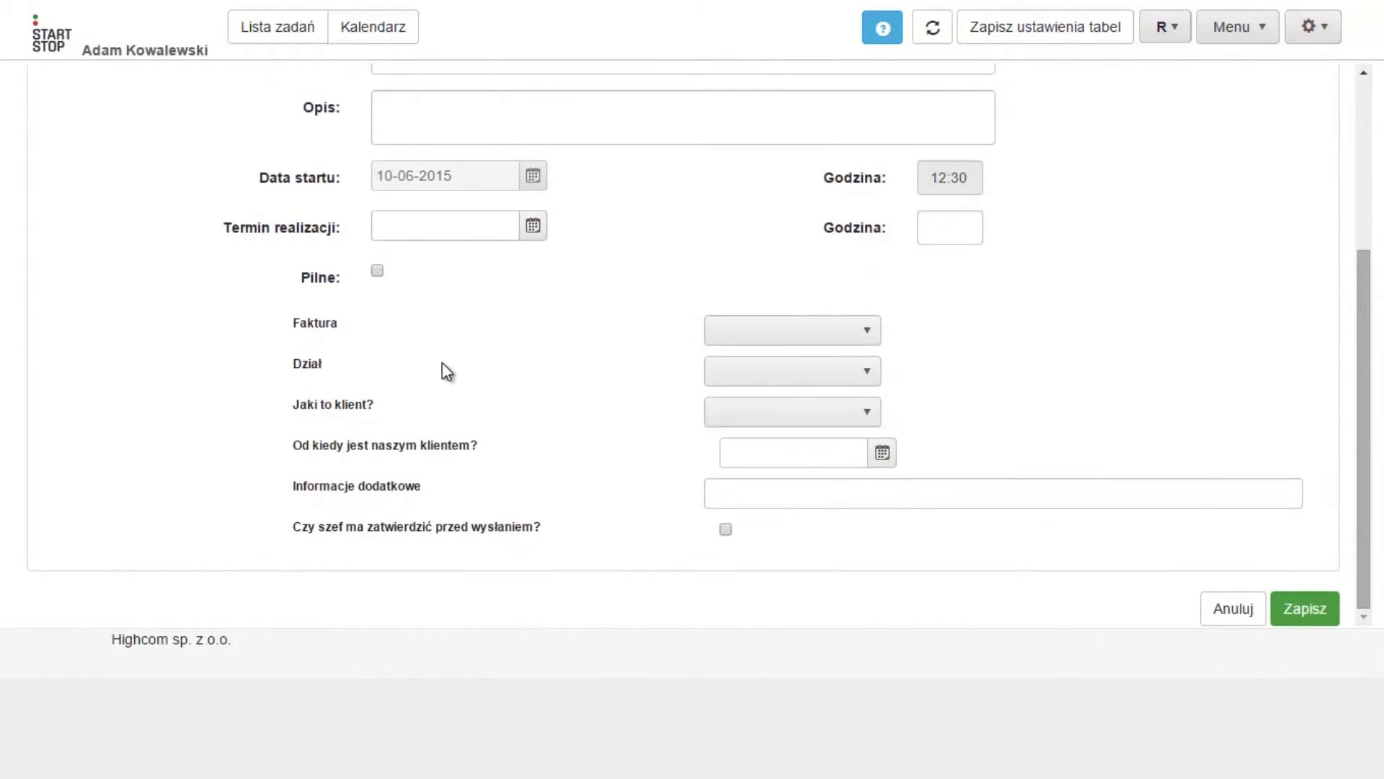
{"action": "scroll", "coordinate": [1008, 348], "scroll_direction": "up", "scroll_amount": 1}
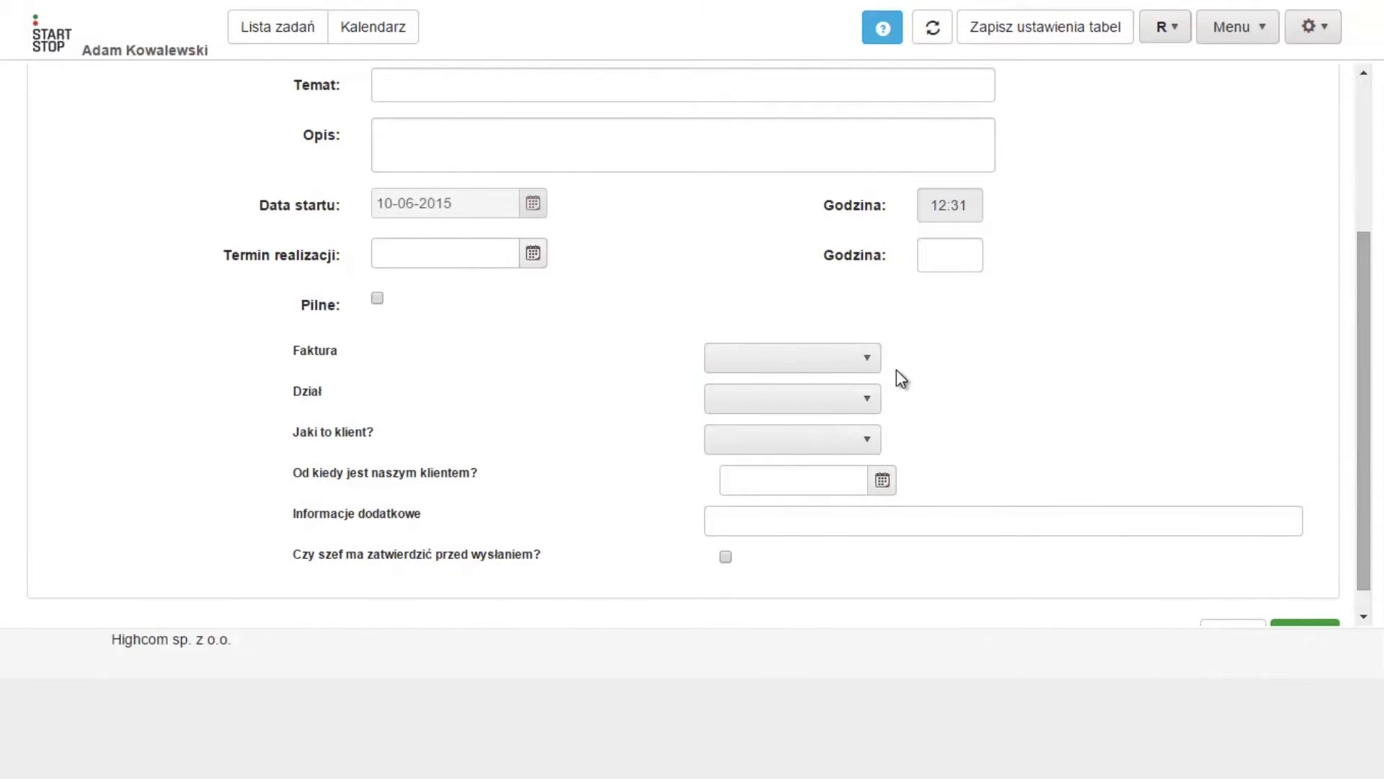
{"action": "left_click", "coordinate": [873, 361]}
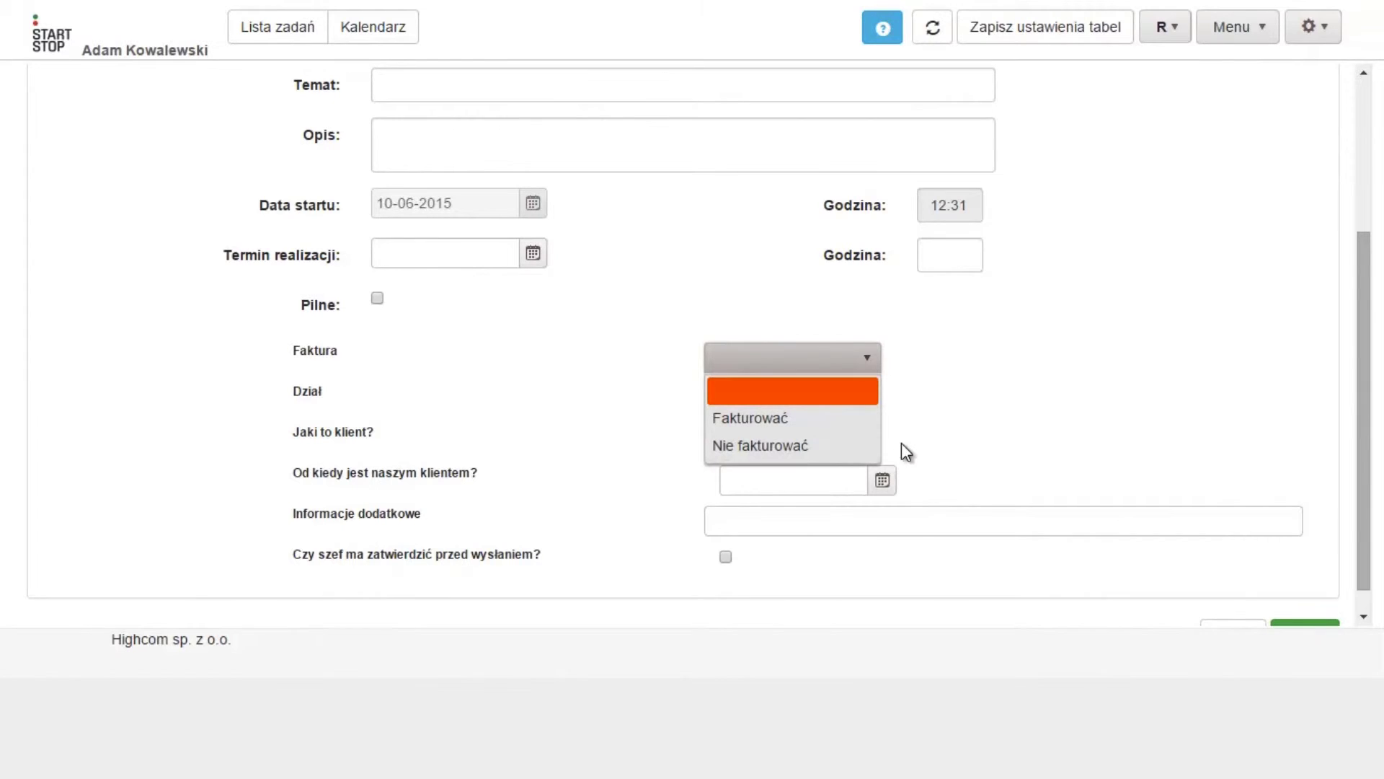
{"action": "left_click", "coordinate": [928, 382]}
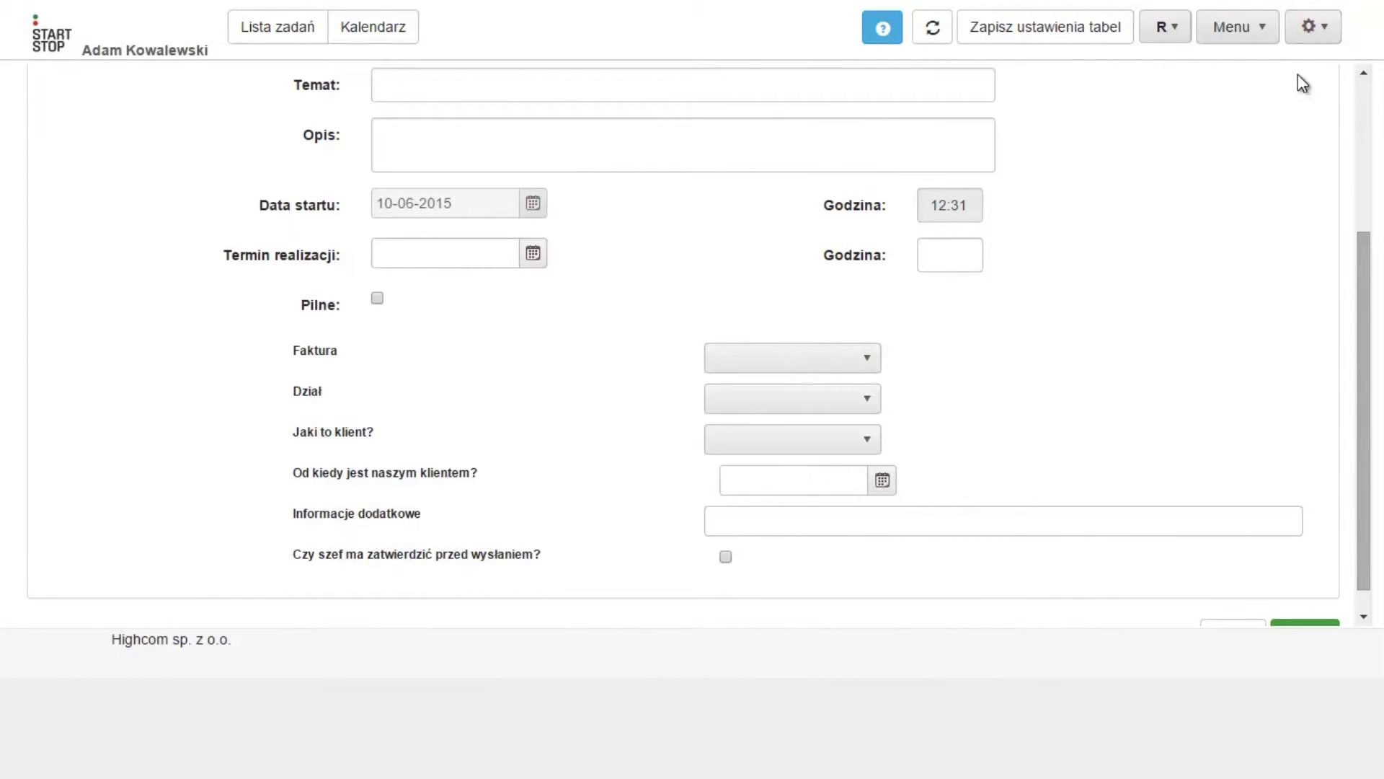
- Open the dictionary configuration and review the list of existing dictionaries
{"action": "left_click", "coordinate": [1330, 42]}
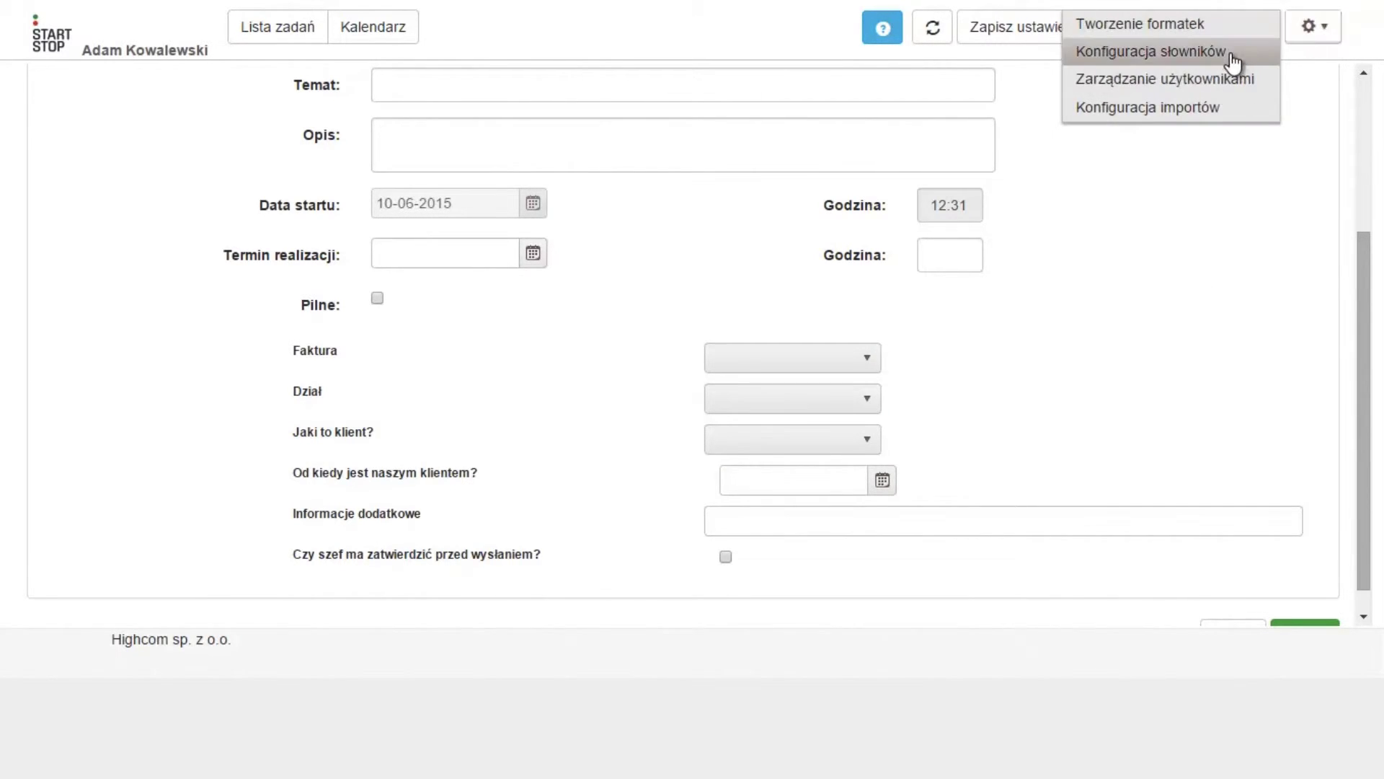
{"action": "left_click", "coordinate": [1136, 53]}
{"action": "left_click", "coordinate": [431, 81]}
{"action": "left_click", "coordinate": [747, 94]}
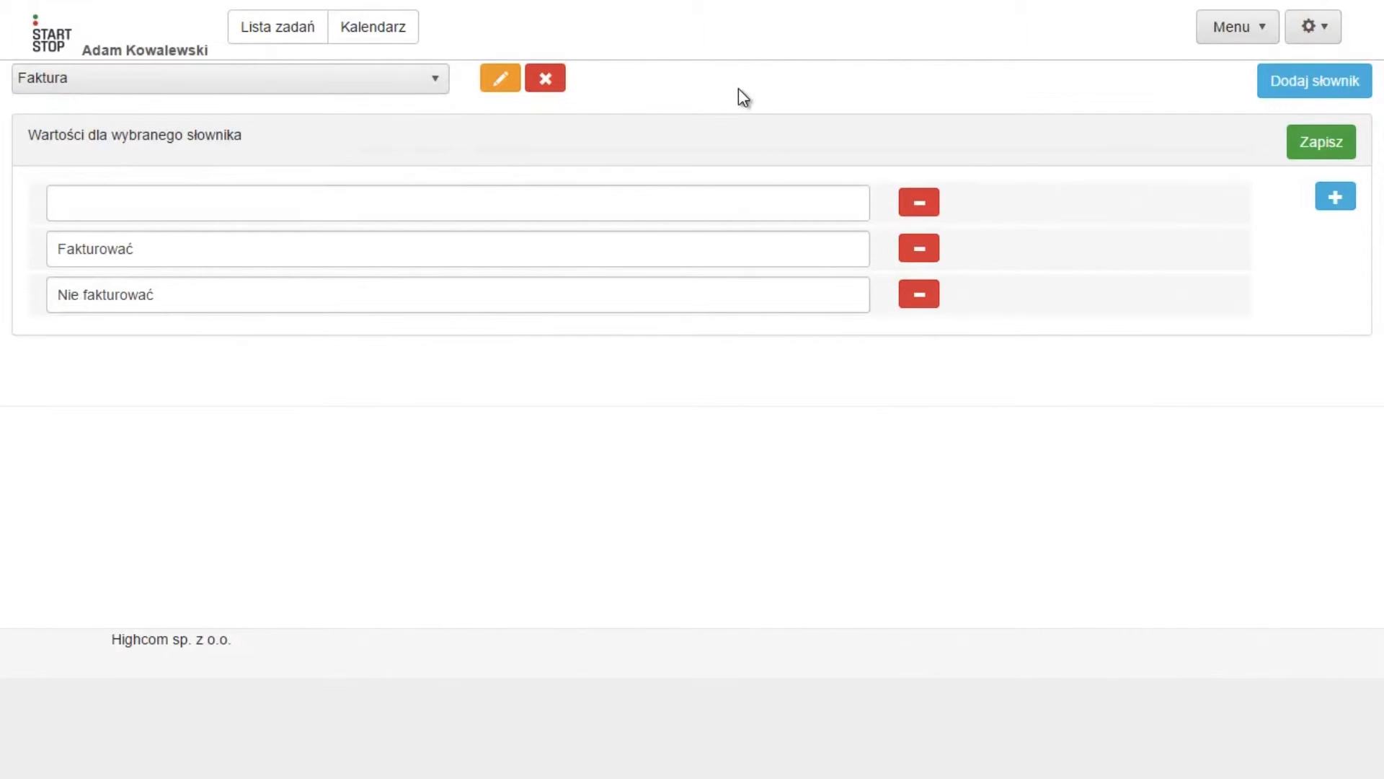
{"action": "left_click", "coordinate": [435, 79]}
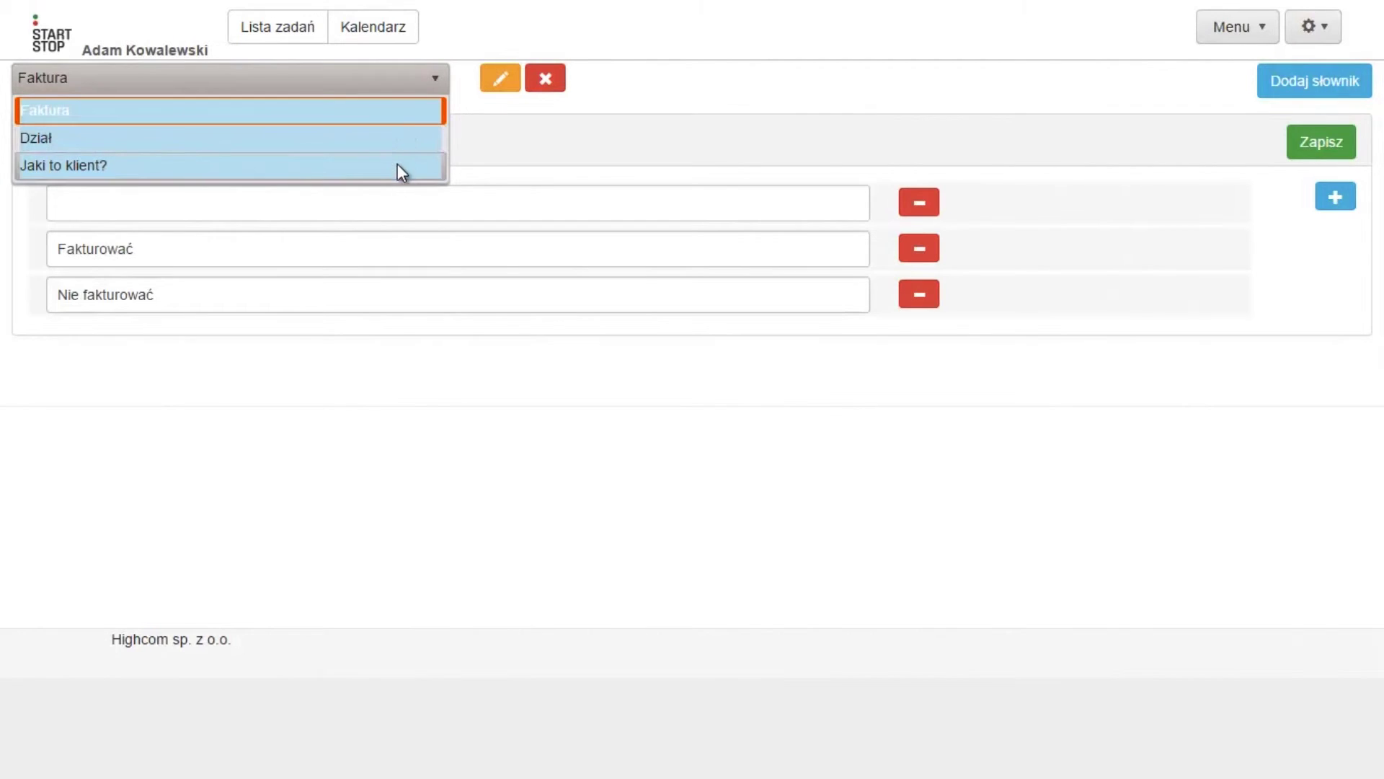
{"action": "left_click", "coordinate": [825, 79]}
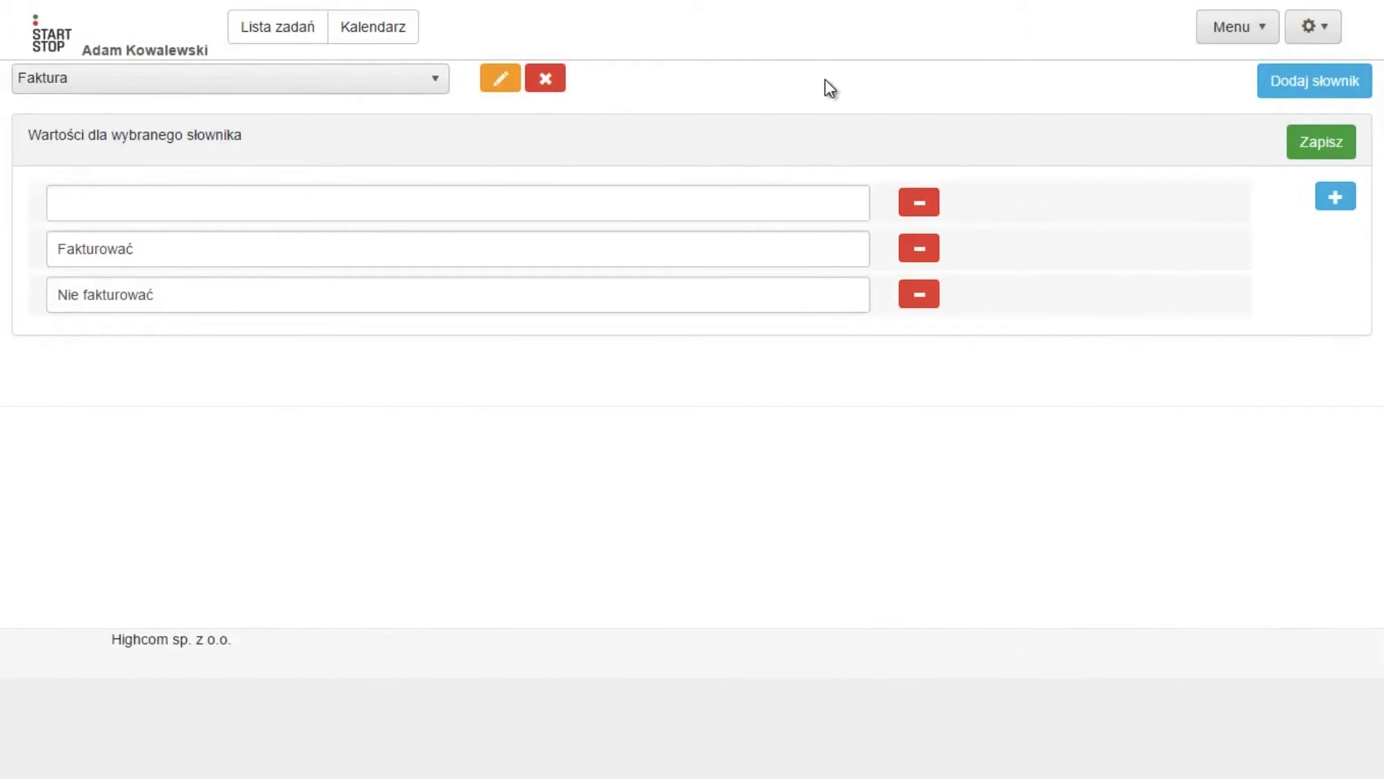
- Create a new dictionary named "Skąd o nas wie?"
{"action": "left_click", "coordinate": [1313, 82]}
{"action": "left_click", "coordinate": [1056, 148]}
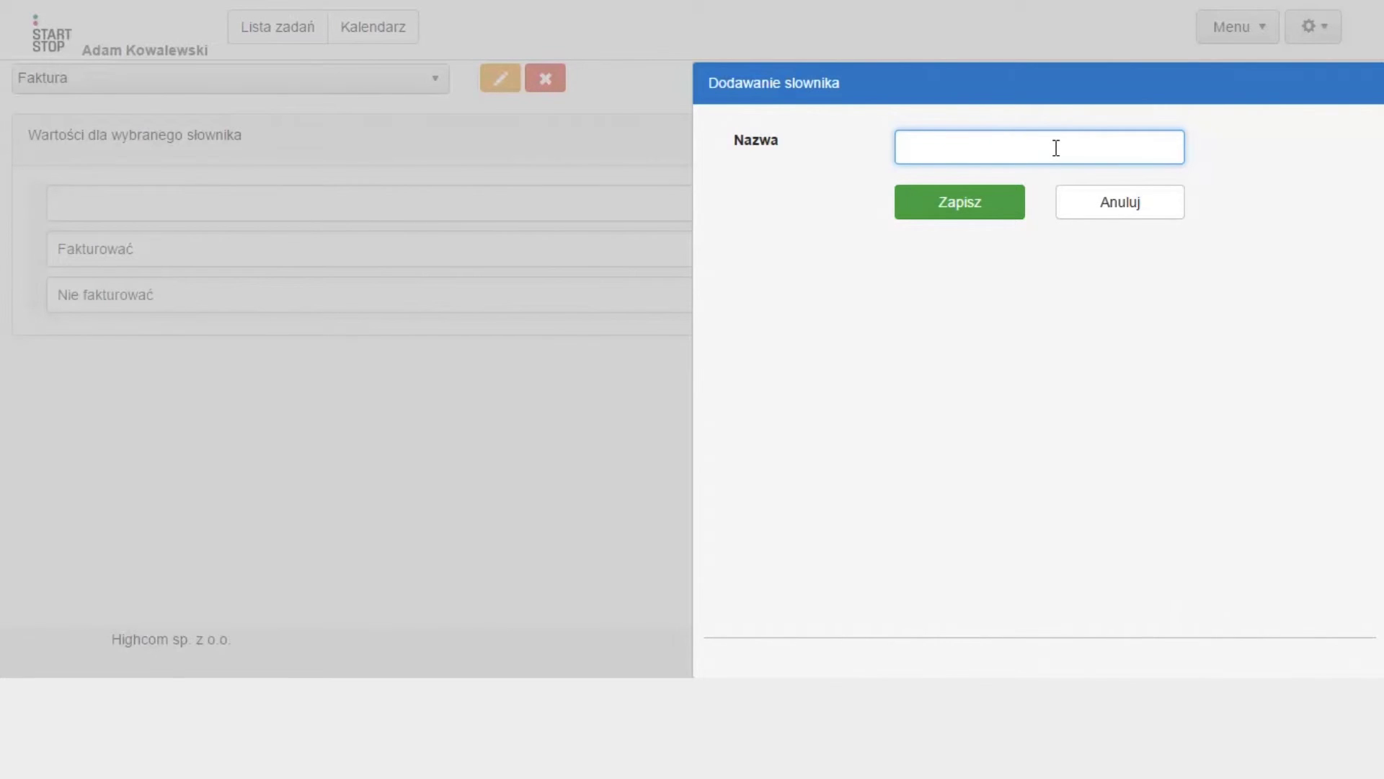
{"action": "type", "text": "Skąd o nas wie?"}
{"action": "left_click", "coordinate": [1009, 211]}
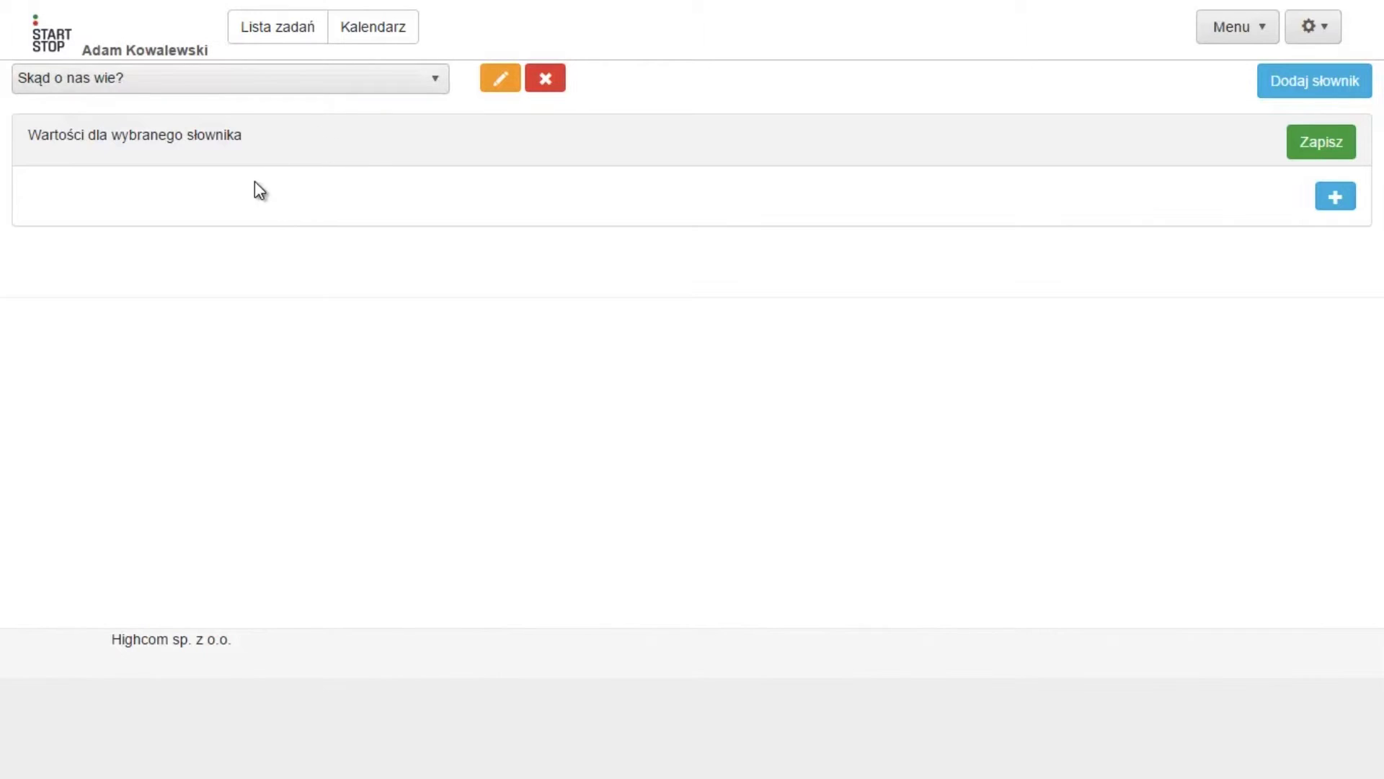
- Add an empty first value followed by the values Internet and Ulotki to the "Skąd o nas wie?" dictionary
{"action": "left_click", "coordinate": [1337, 197]}
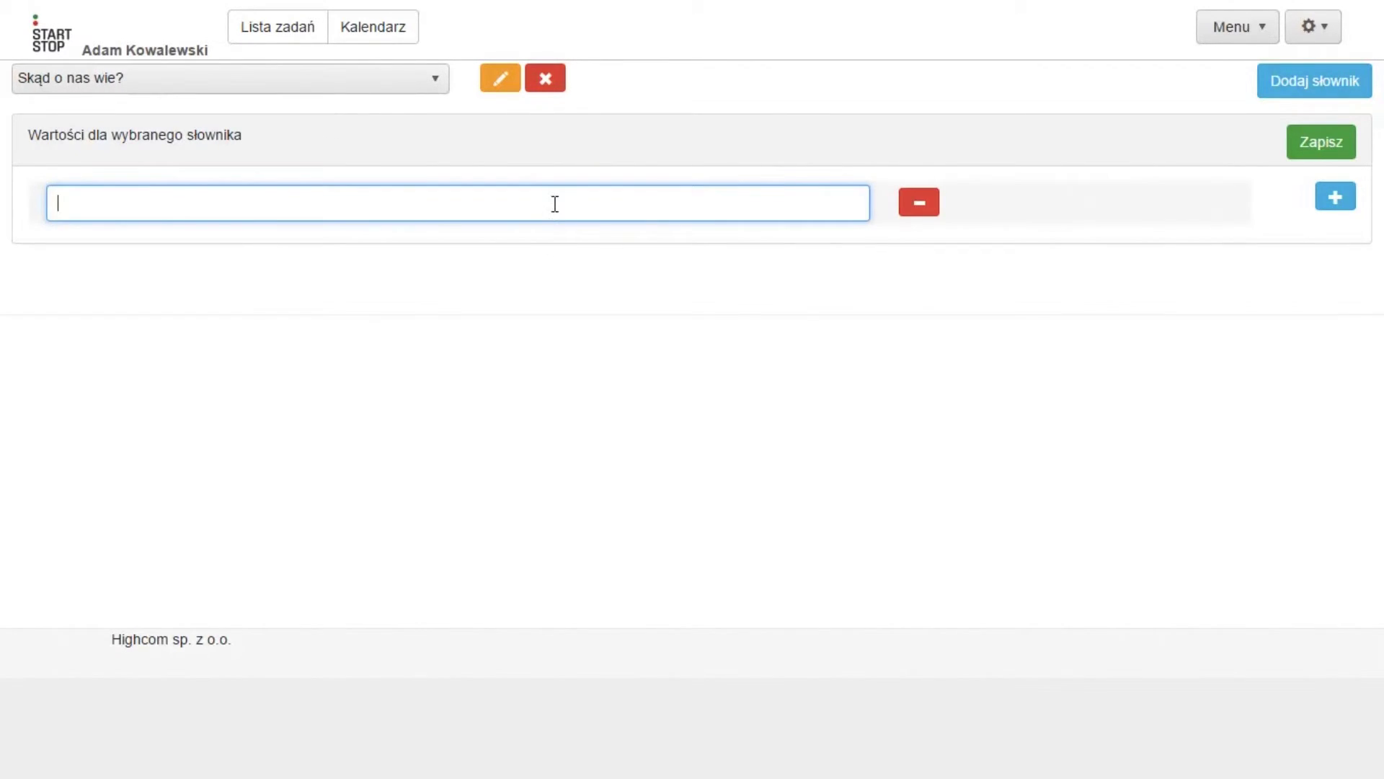
{"action": "left_click", "coordinate": [1007, 285]}
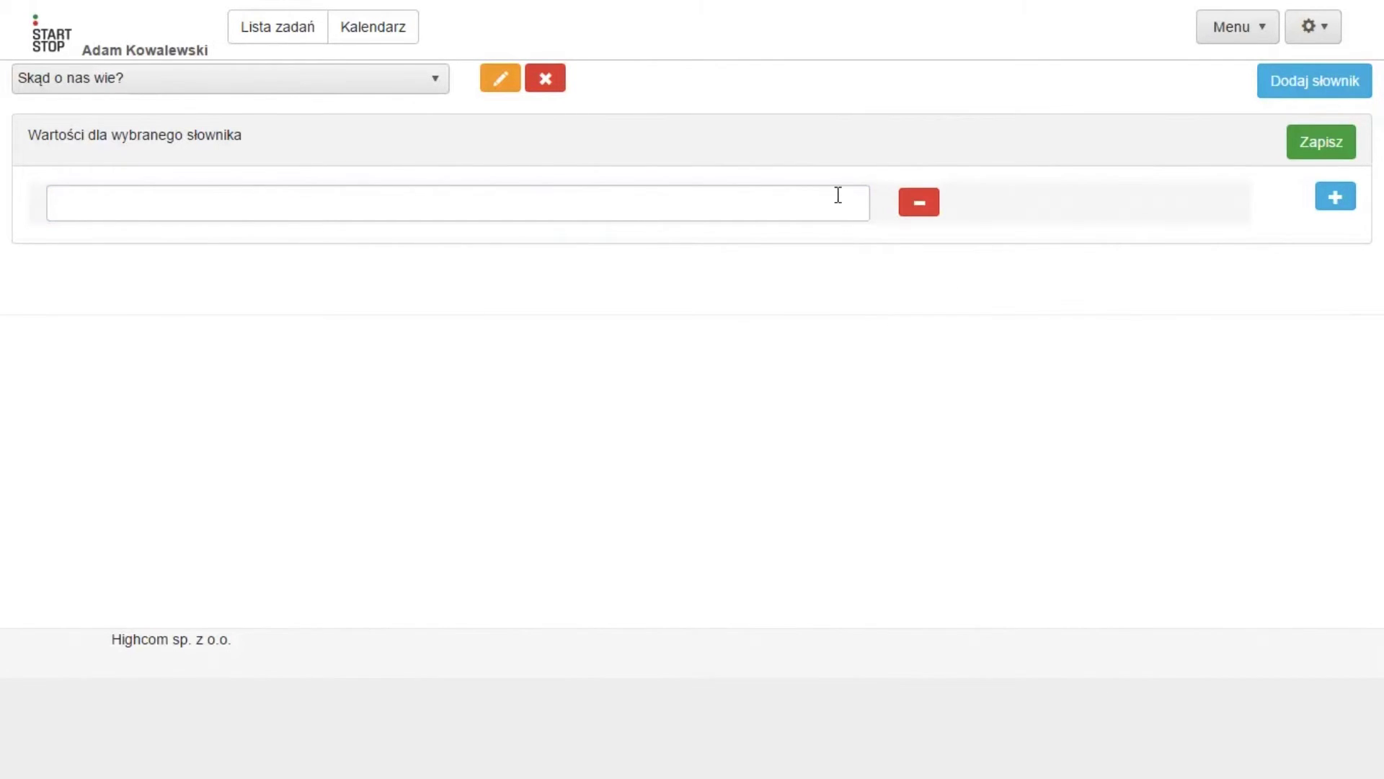
{"action": "left_click", "coordinate": [1346, 201]}
{"action": "type", "text": "Internet"}
{"action": "left_click", "coordinate": [1335, 198]}
{"action": "type", "text": "Ulotki"}
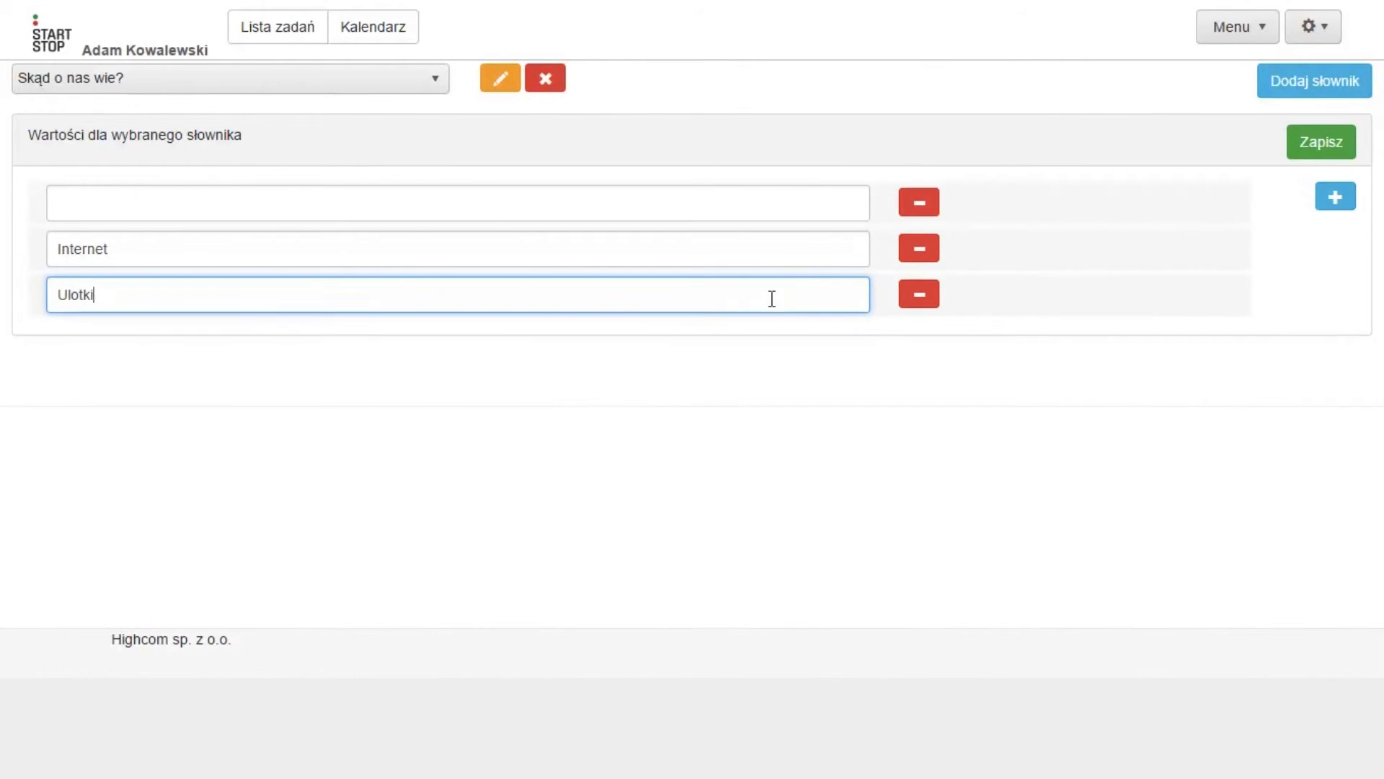
- Add the values Radio, TV and Rekomendacja after Ulotki and save the dictionary
{"action": "key", "text": "Return"}
{"action": "type", "text": "Radio"}
{"action": "key", "text": "Return"}
{"action": "type", "text": "TV"}
{"action": "left_click", "coordinate": [1342, 202]}
{"action": "type", "text": "Rekomendacja"}
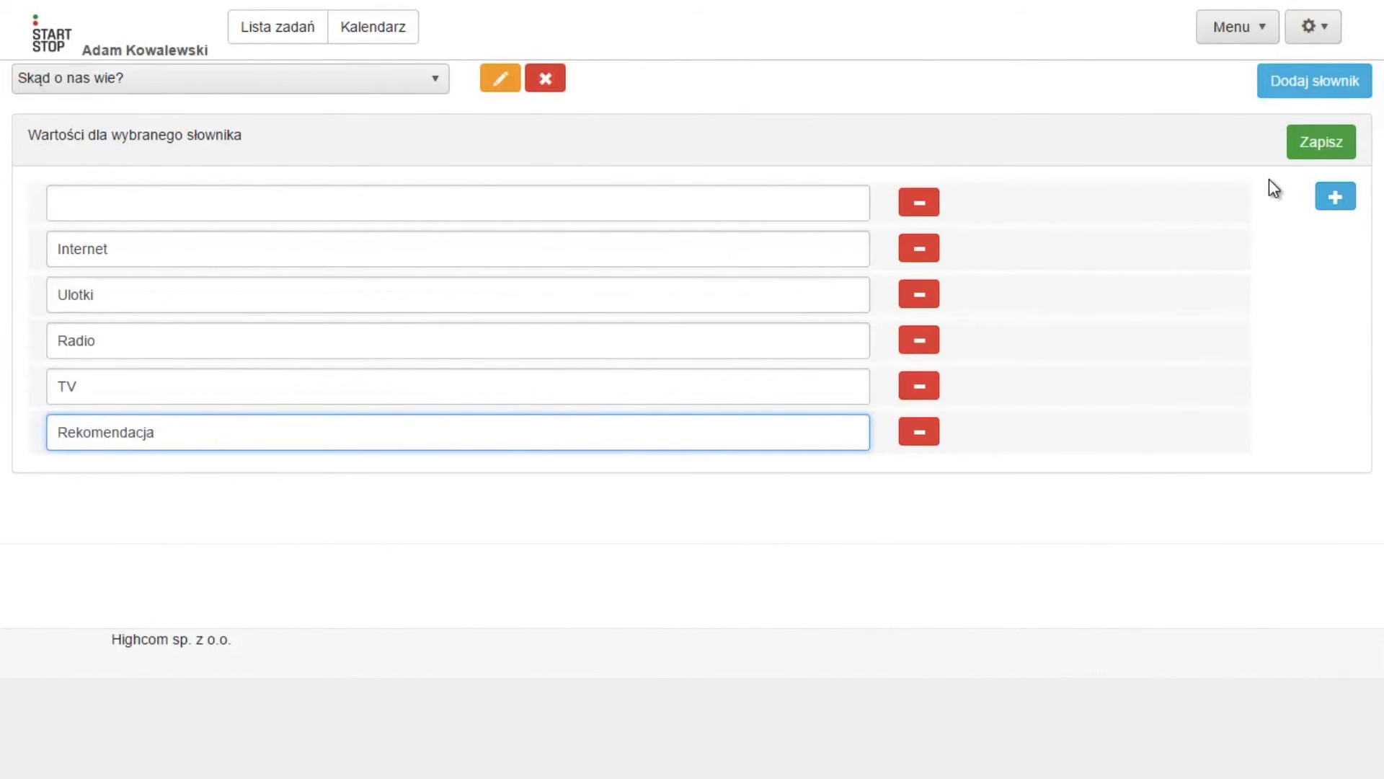
{"action": "left_click", "coordinate": [1282, 205]}
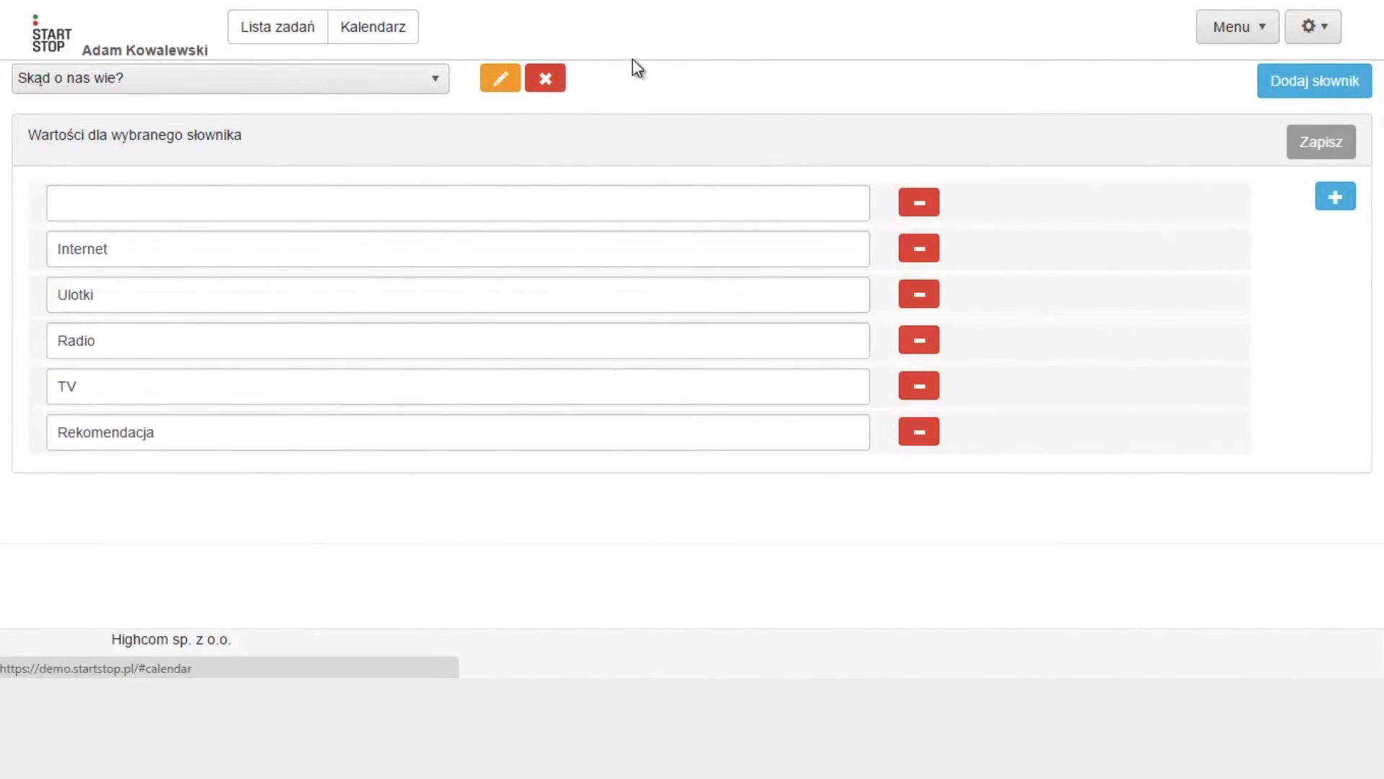
- Open the form template editor and add a dictionary field at the end of the form, below the boss-approval checkbox
{"action": "left_click", "coordinate": [1324, 33]}
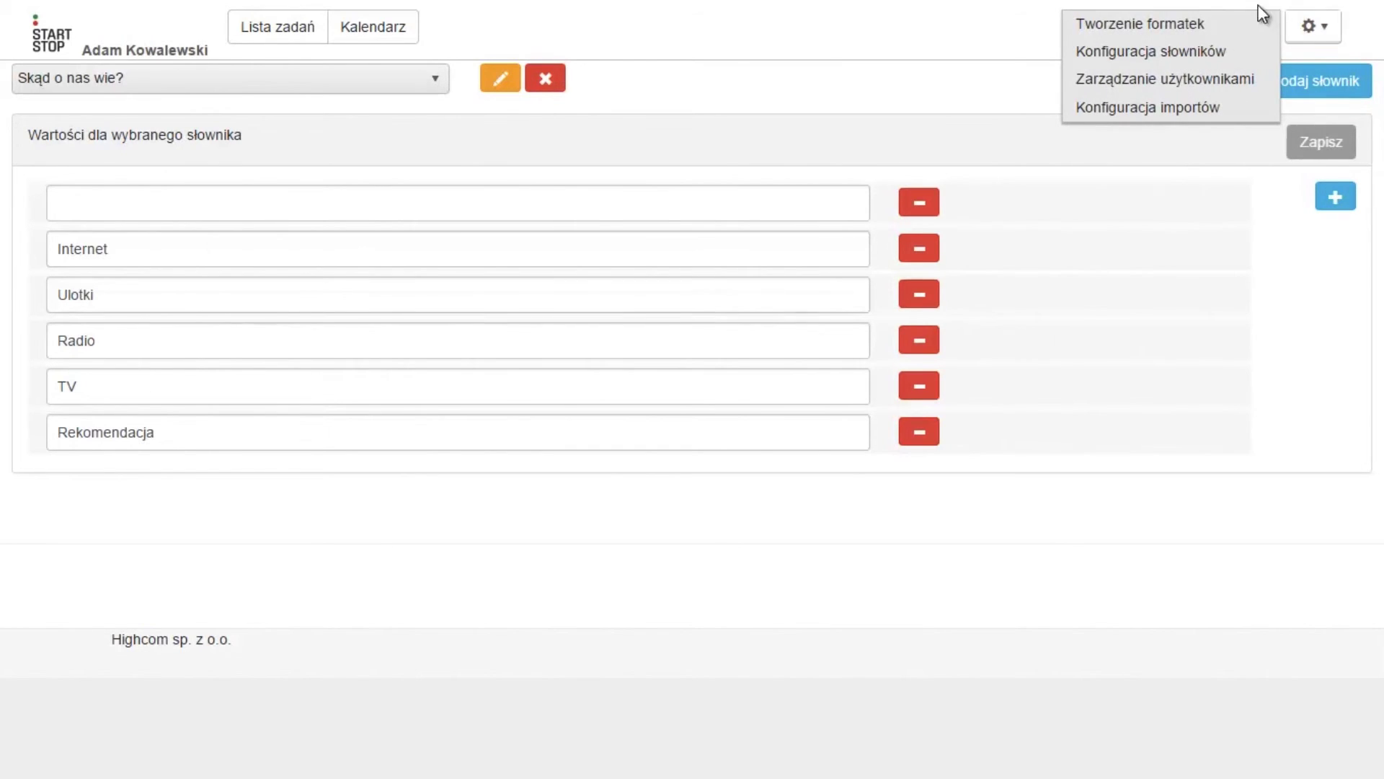
{"action": "left_click", "coordinate": [1078, 33]}
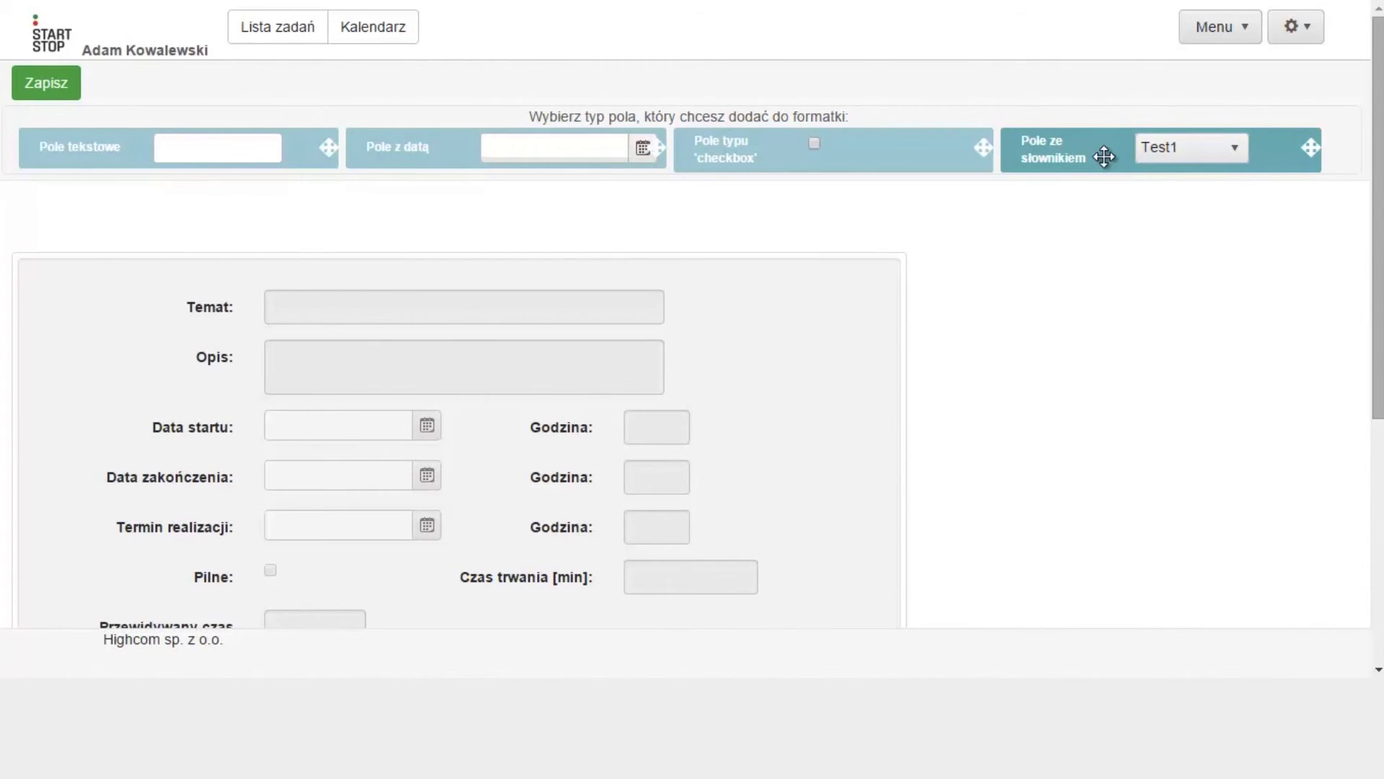
{"action": "left_click_drag", "start_coordinate": [1105, 147], "coordinate": [336, 565]}
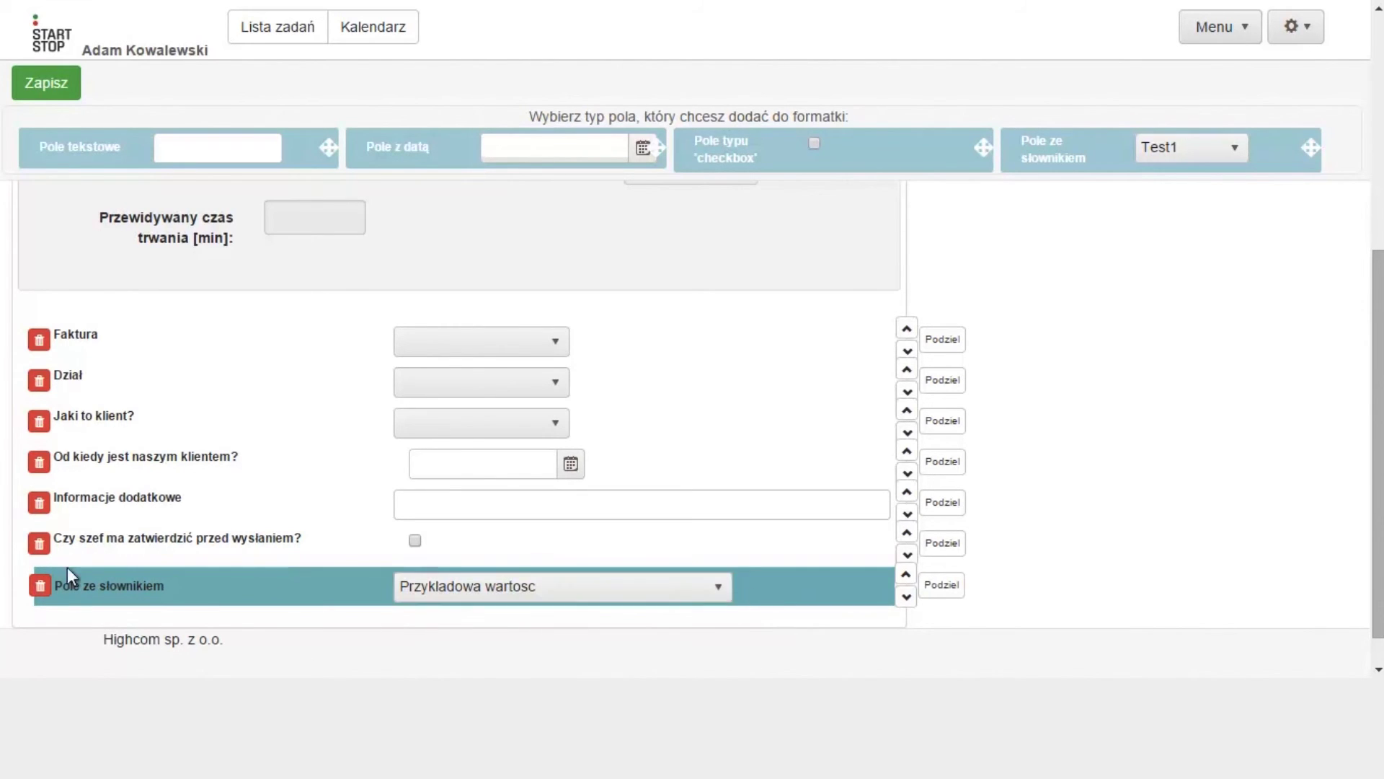
- Name the new field "Skąd o nas klient wie?", make it required with dictionary "Skąd o nas wie?", and save the field and form template
{"action": "left_click", "coordinate": [180, 578]}
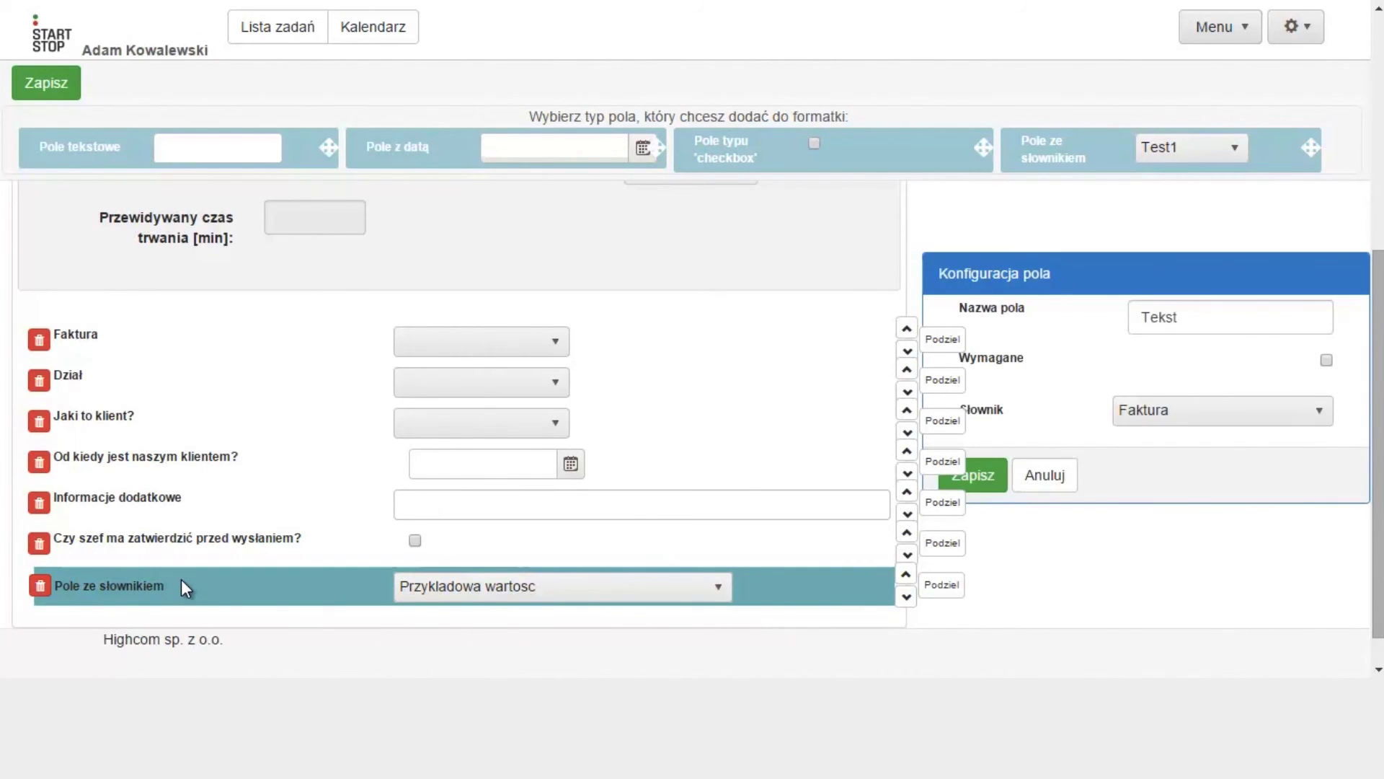
{"action": "left_click_drag", "start_coordinate": [1183, 317], "coordinate": [1122, 328]}
{"action": "type", "text": "Skąd o nas klient wie?"}
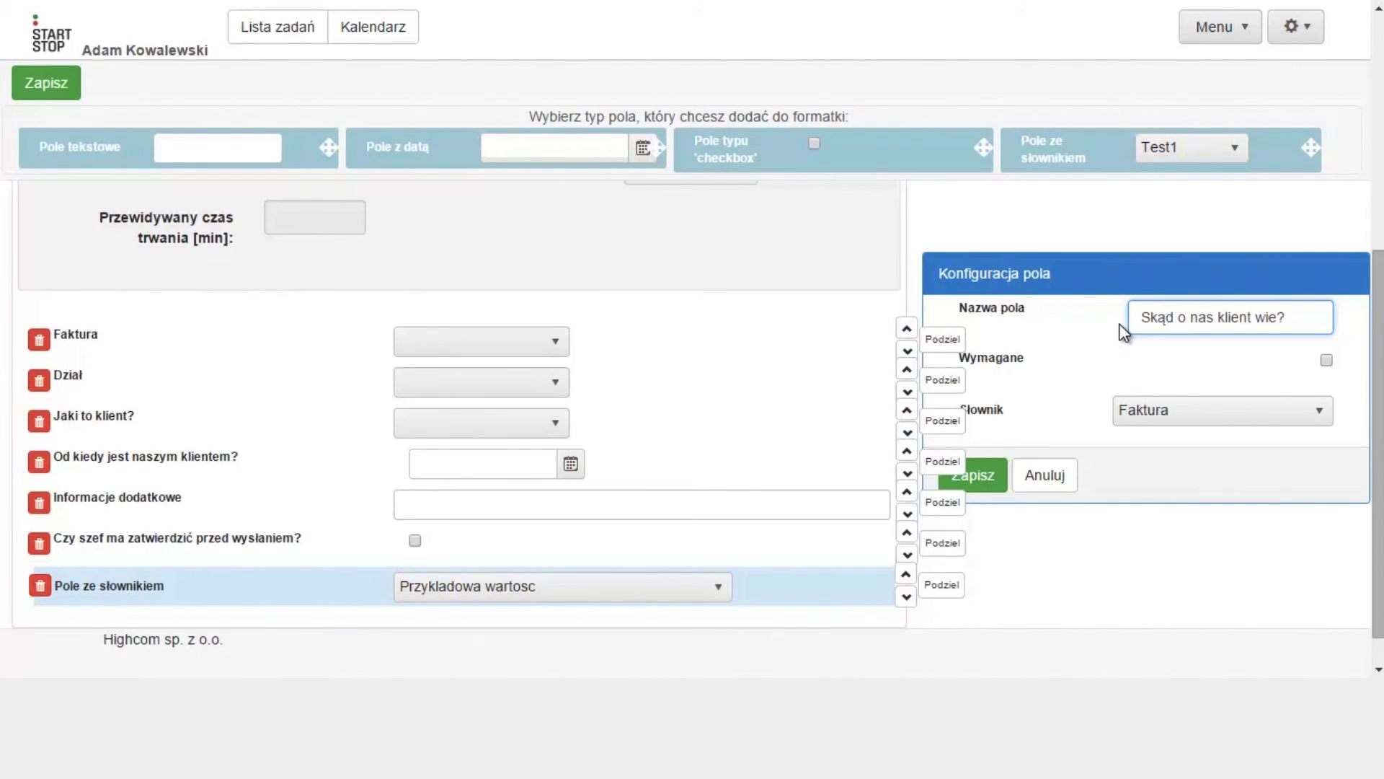
{"action": "left_click", "coordinate": [1326, 361]}
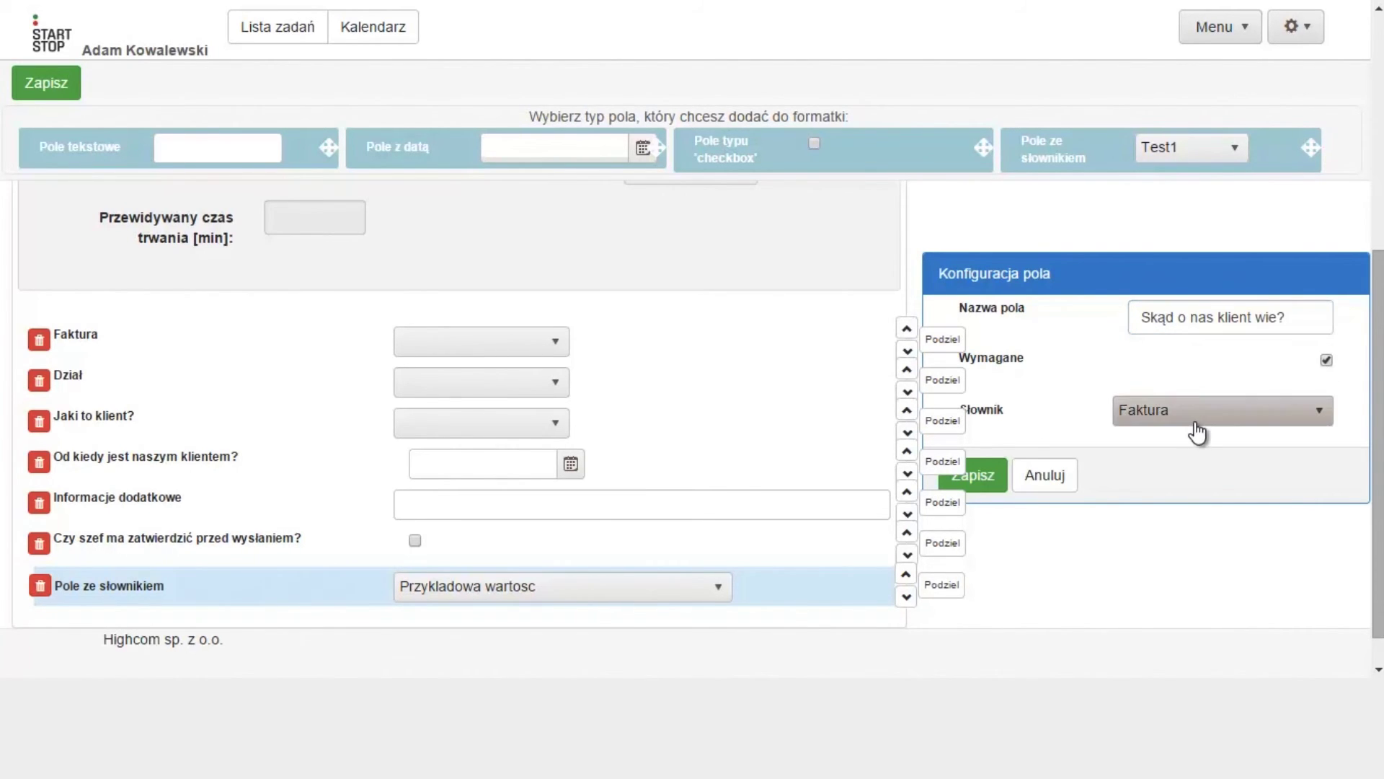
{"action": "left_click", "coordinate": [1309, 425]}
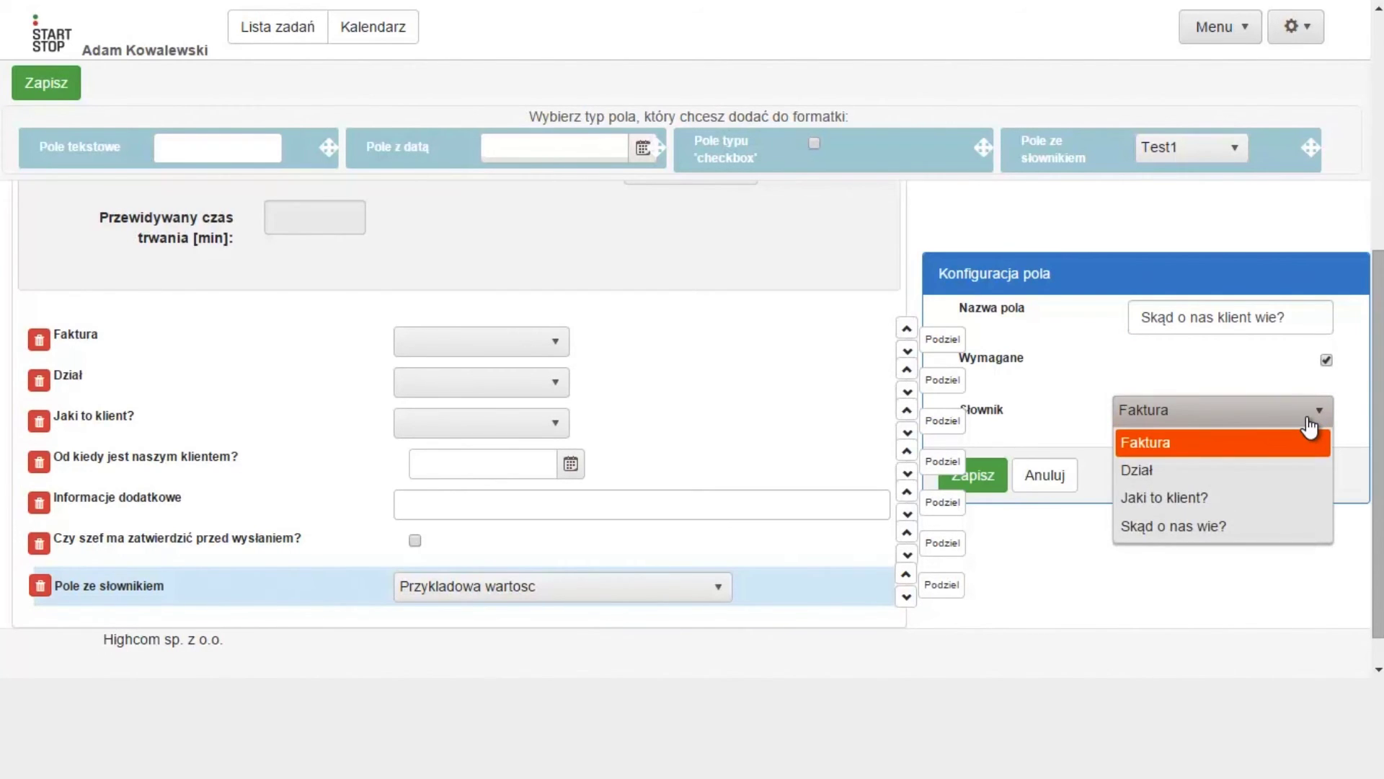
{"action": "left_click", "coordinate": [1255, 528]}
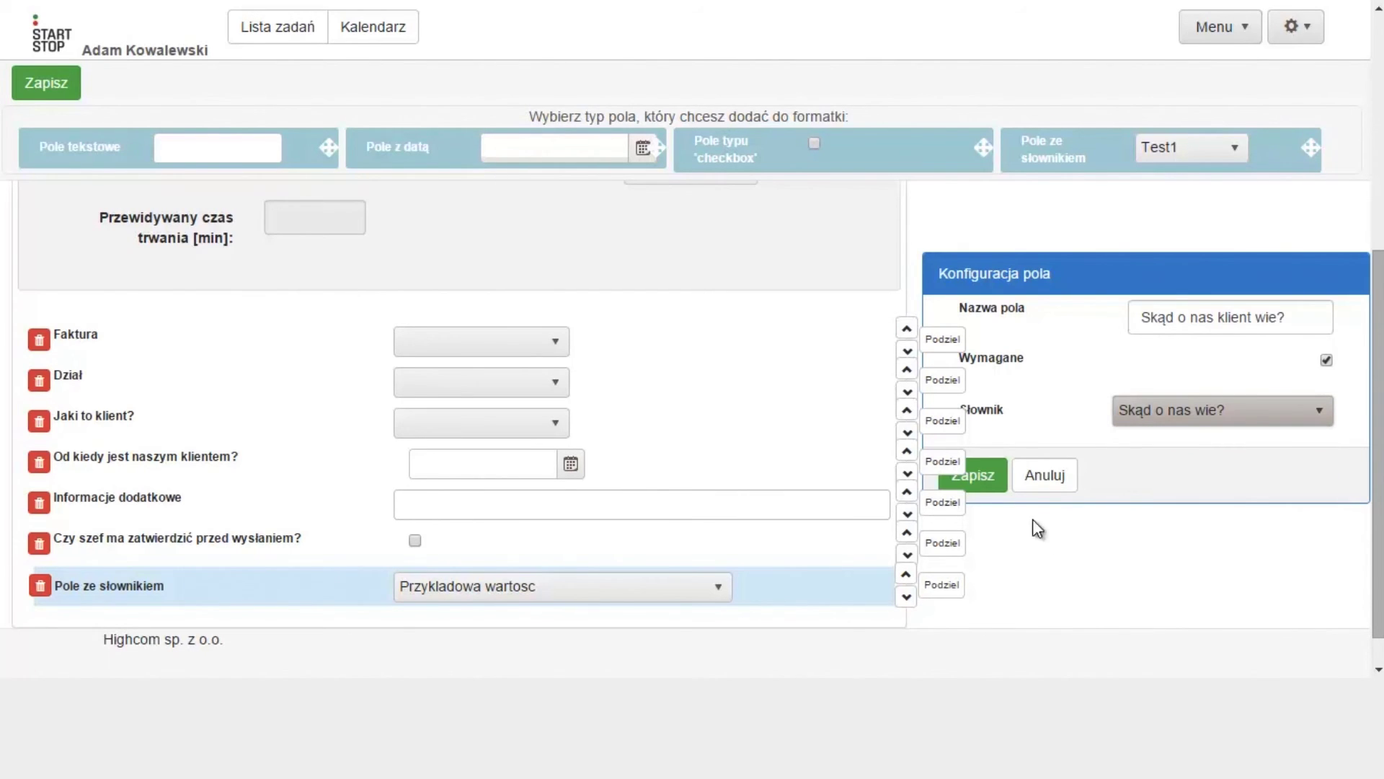
{"action": "left_click", "coordinate": [993, 476]}
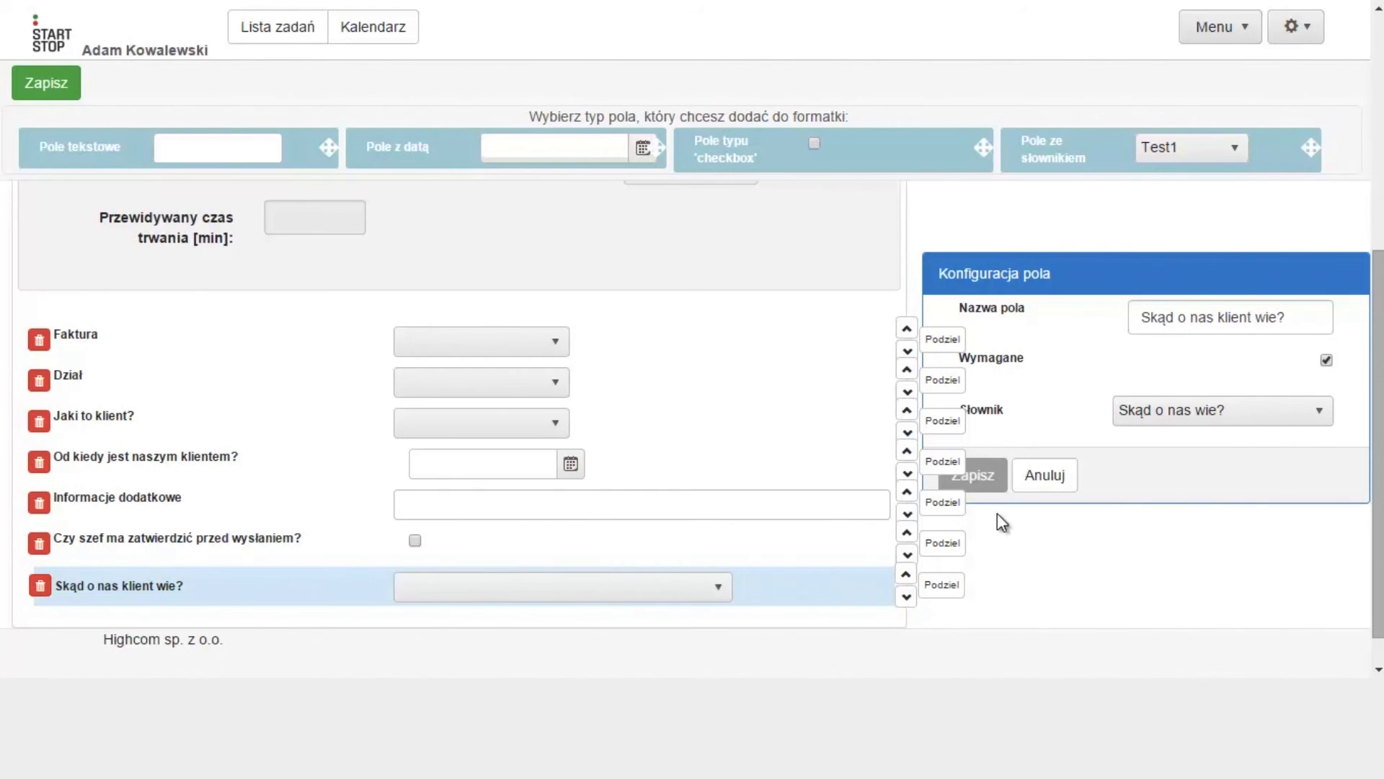
{"action": "left_click", "coordinate": [36, 86]}
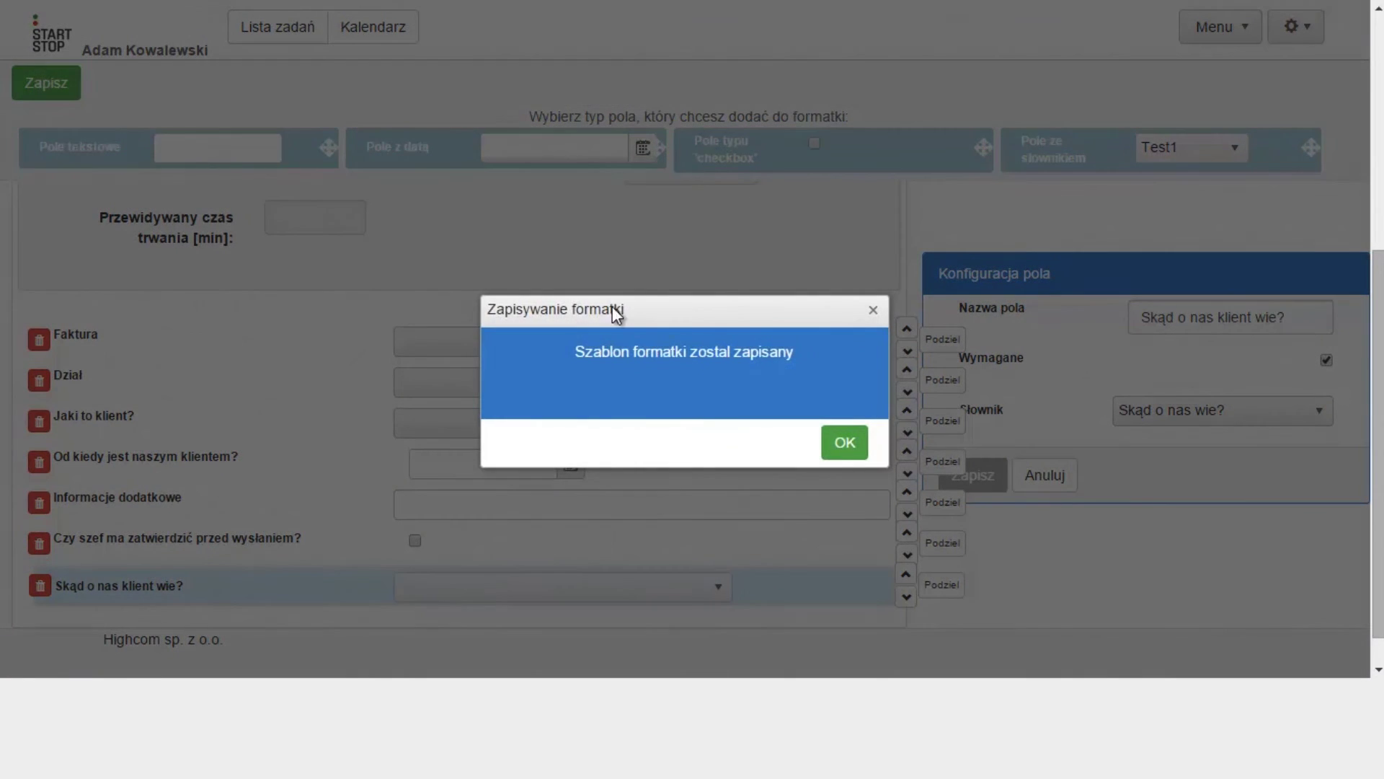
{"action": "left_click", "coordinate": [851, 445]}
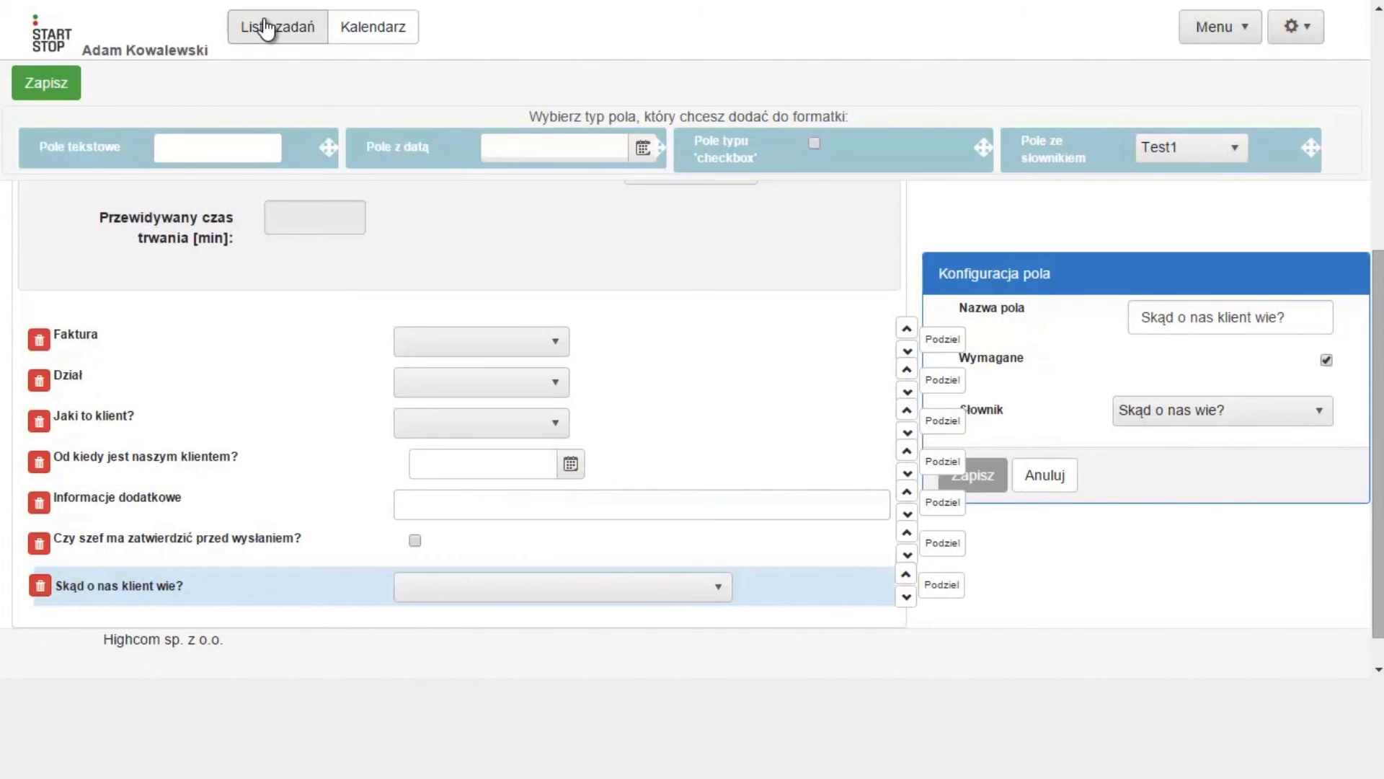
- Start a new task from the task list and check the choices offered by the "Skąd o nas klient wie?" field
{"action": "left_click", "coordinate": [267, 30]}
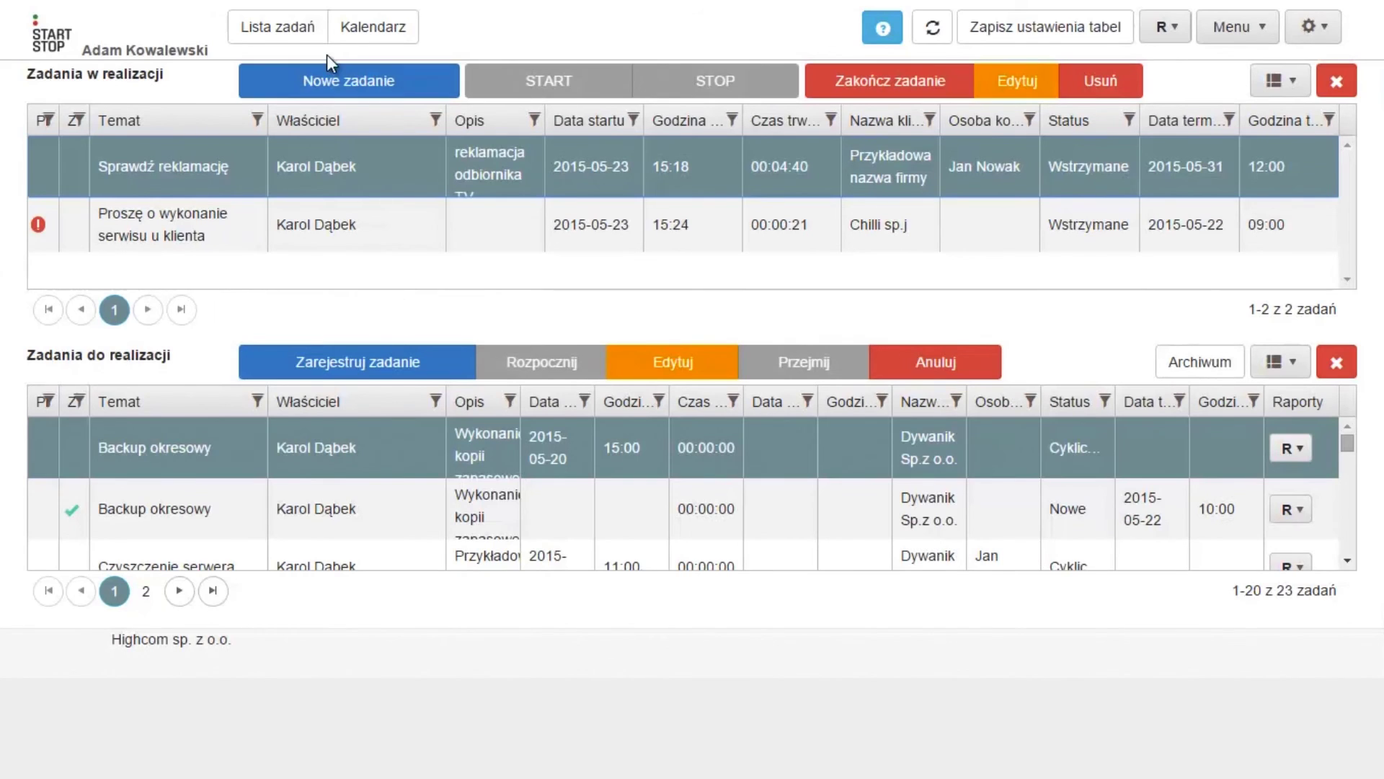
{"action": "left_click", "coordinate": [341, 77]}
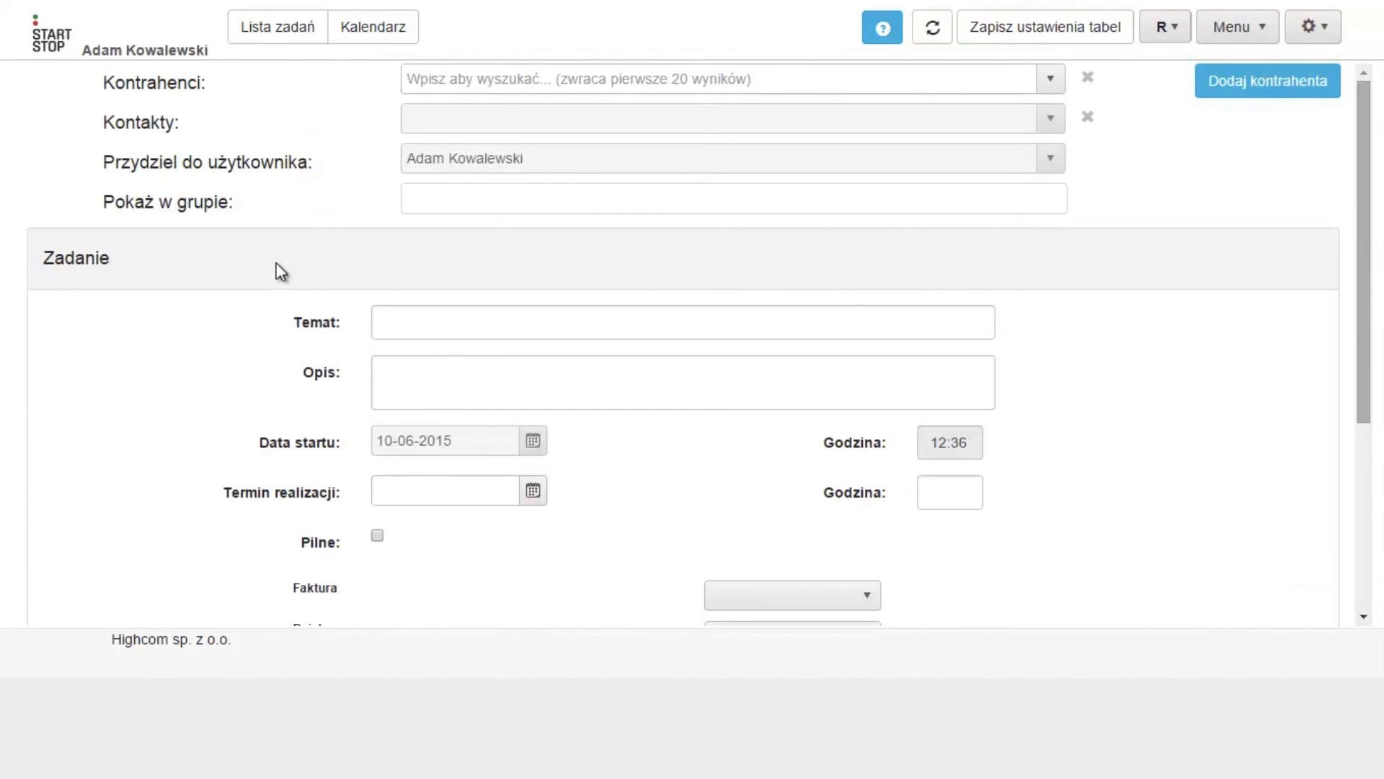
{"action": "scroll", "coordinate": [281, 271], "scroll_direction": "down", "scroll_amount": 5}
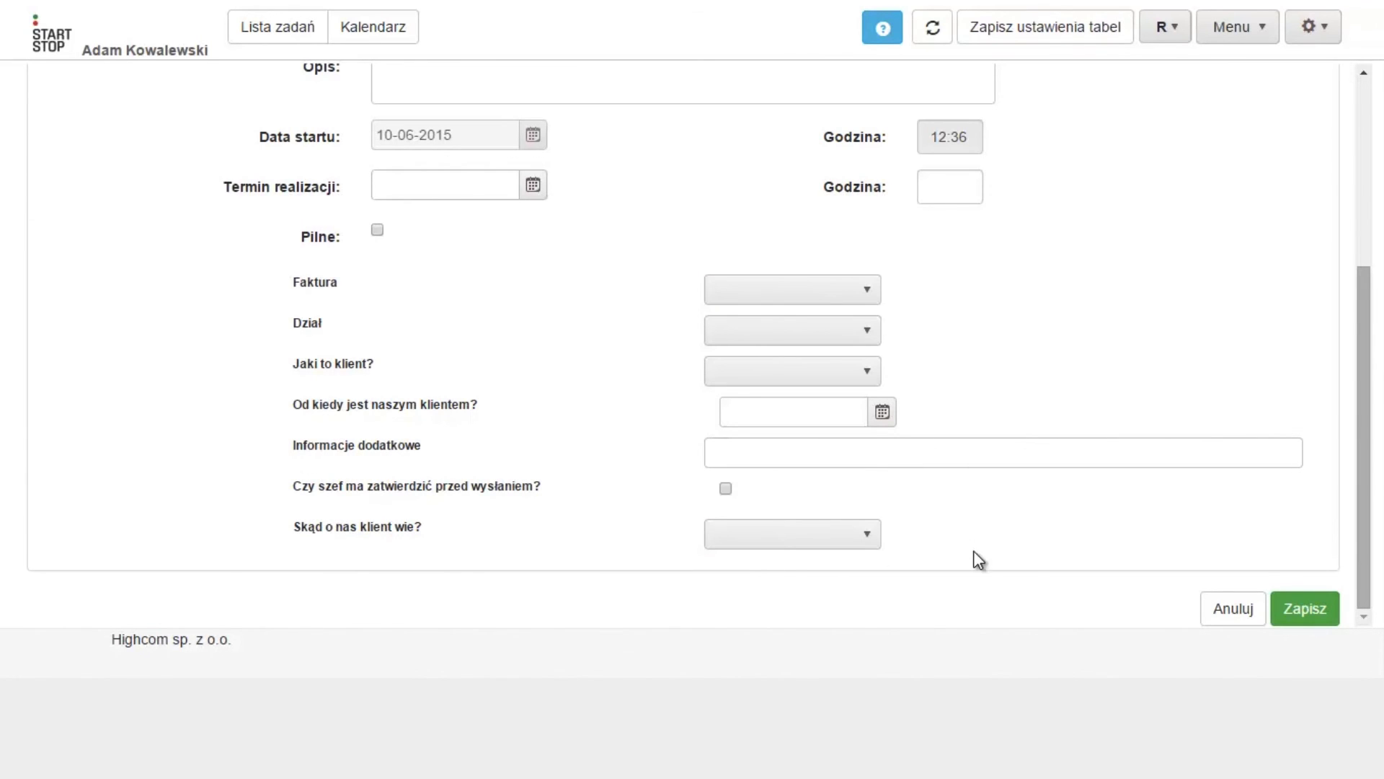
{"action": "left_click", "coordinate": [867, 539]}
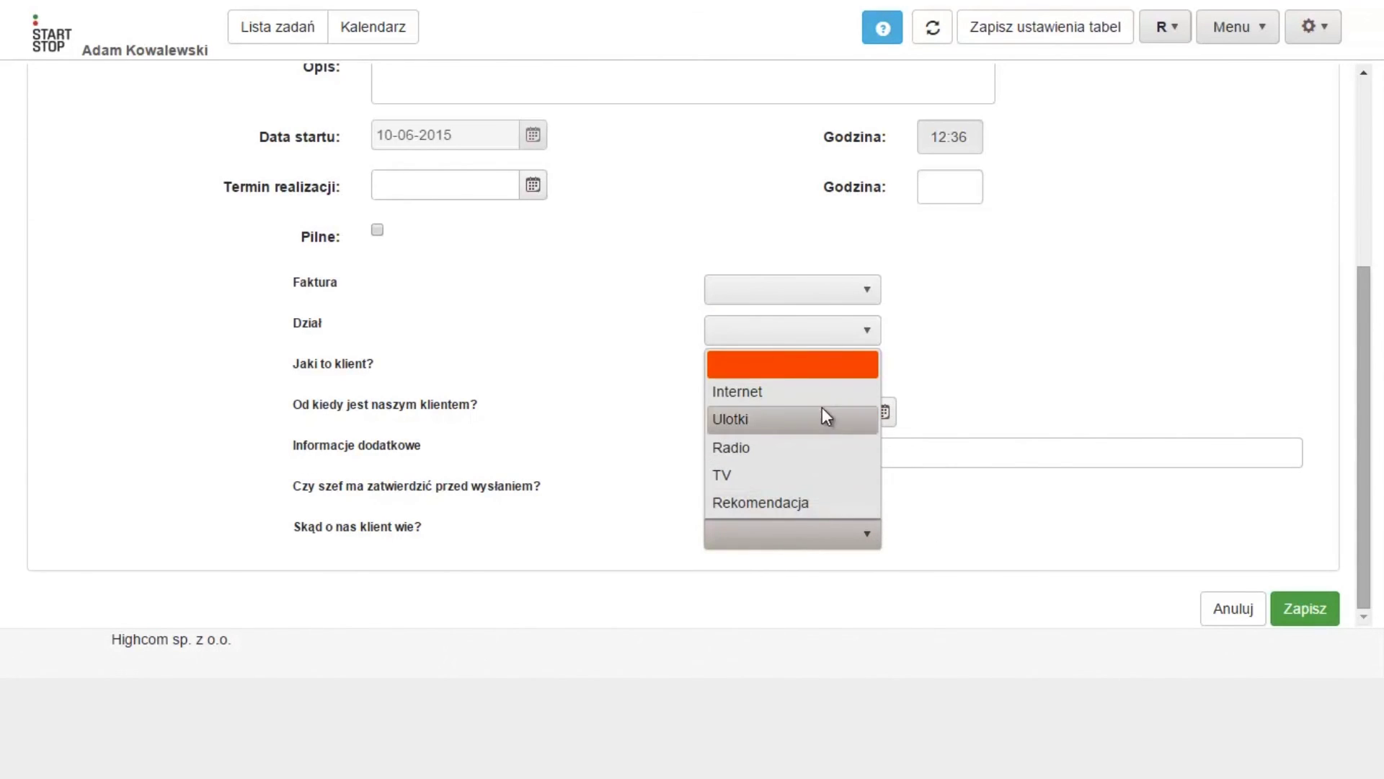
{"action": "left_click", "coordinate": [989, 495]}
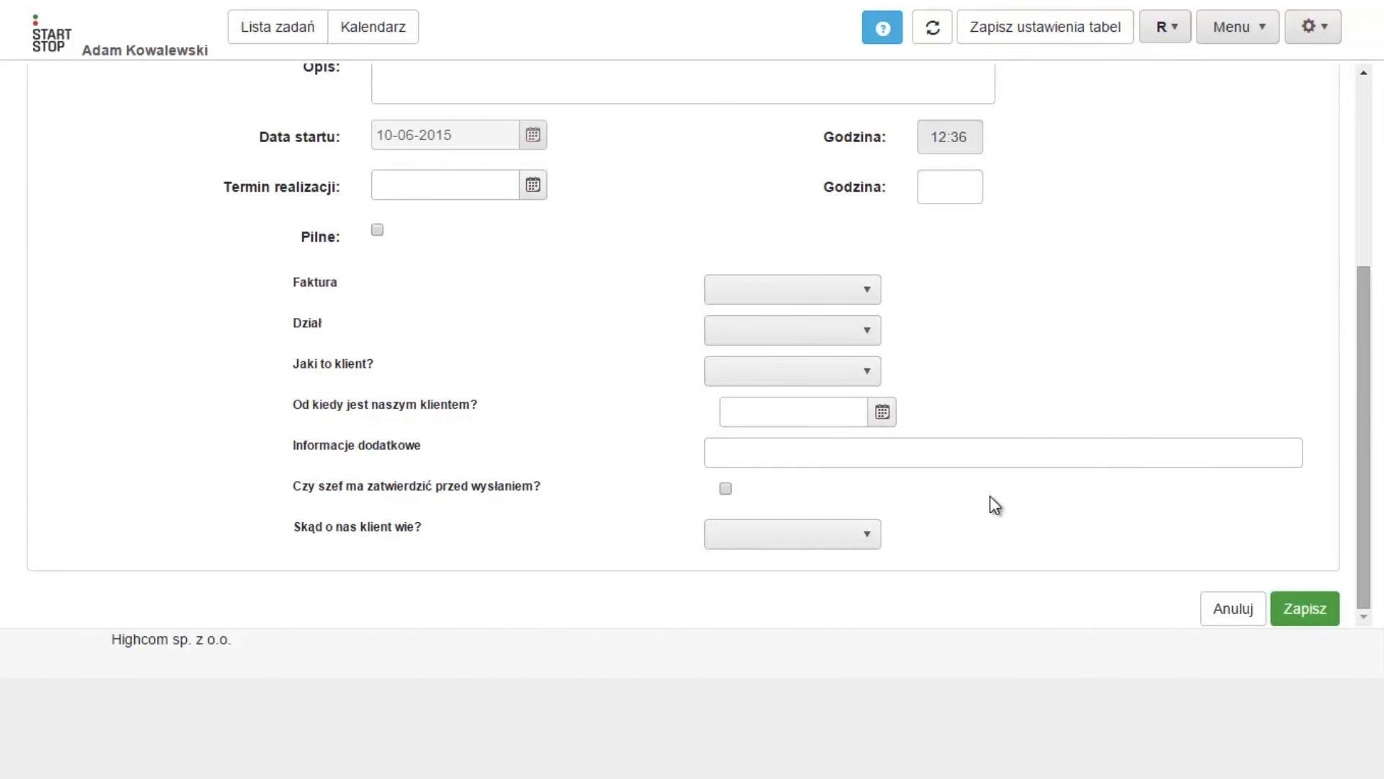